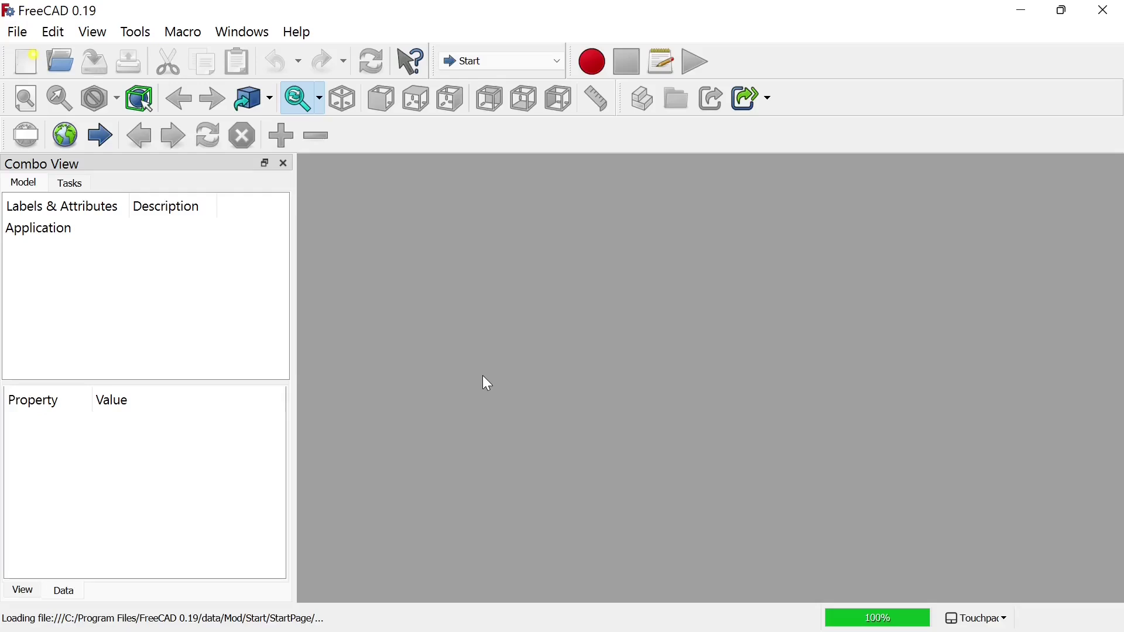
- In a new document, switch to Draft and start a ShapeString reading 'Default' at 10 mm
left_click(18, 69)
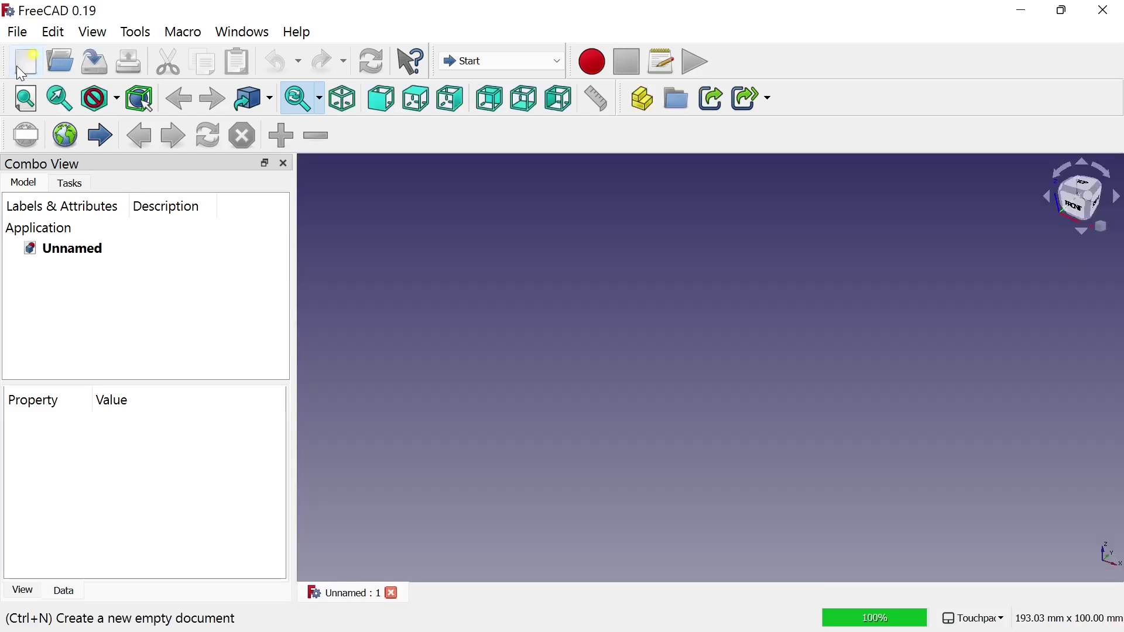
left_click(505, 60)
left_click(493, 92)
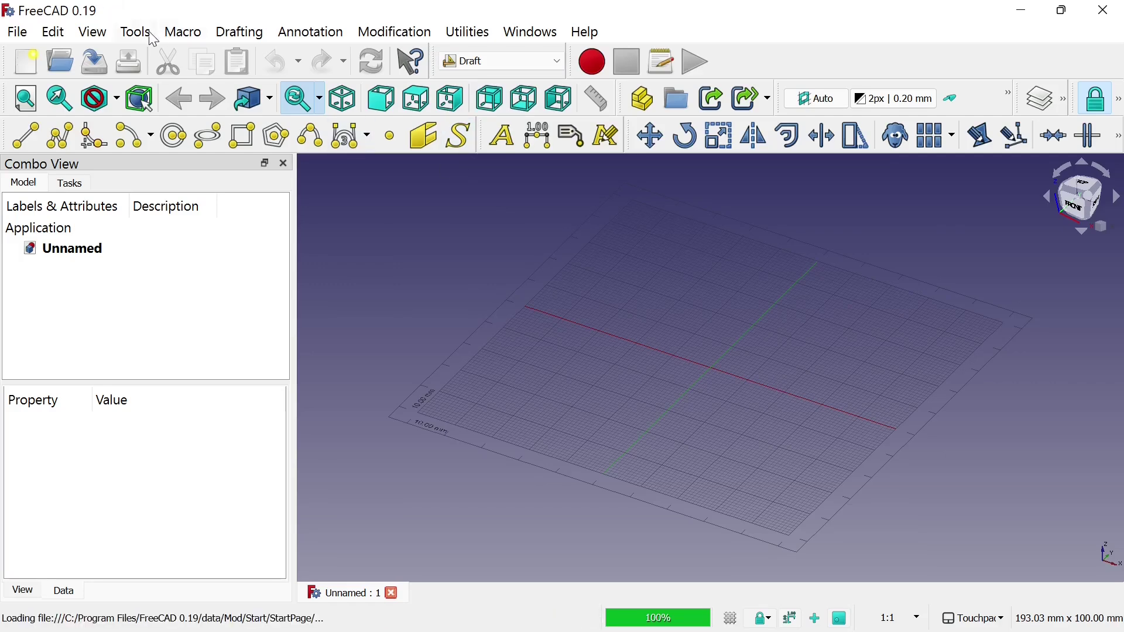
left_click(228, 39)
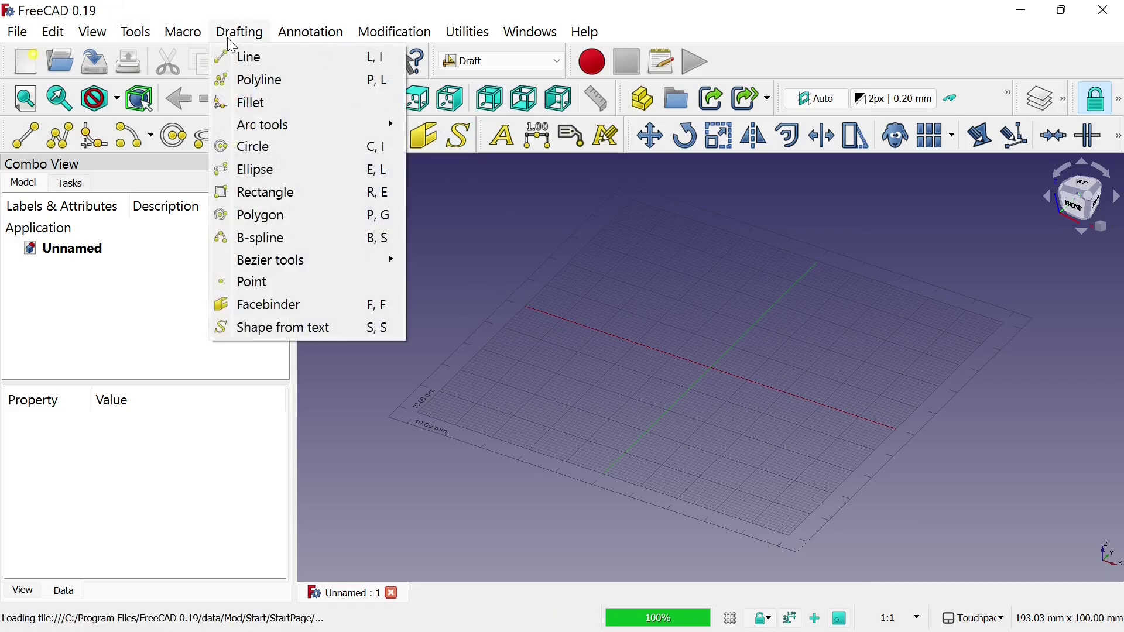
left_click(285, 334)
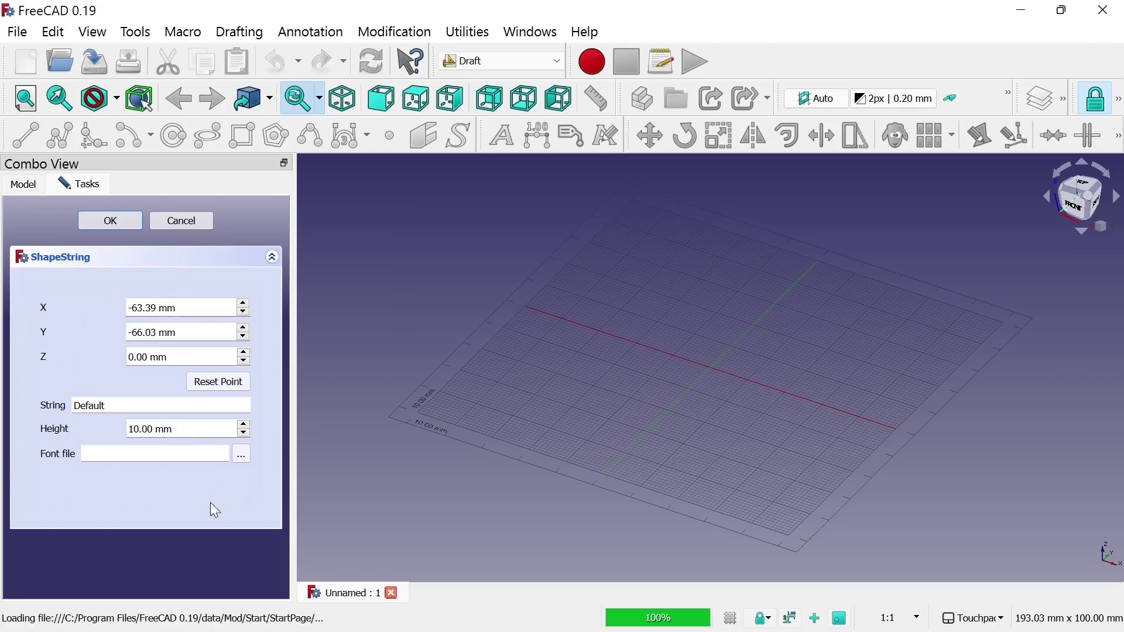
left_click(241, 459)
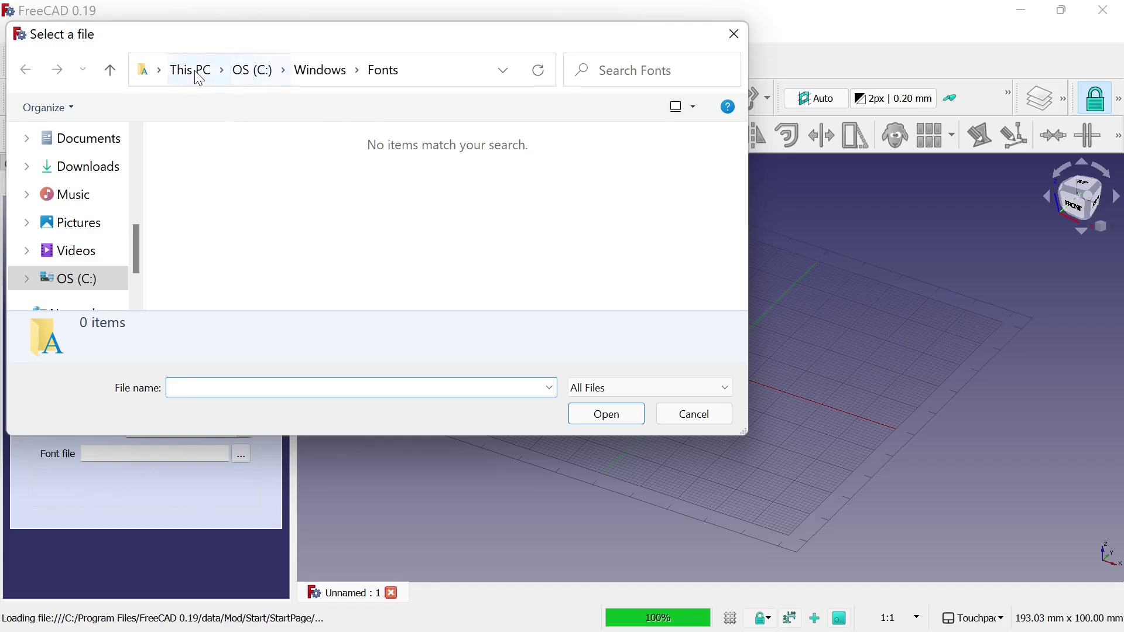
left_click(71, 290)
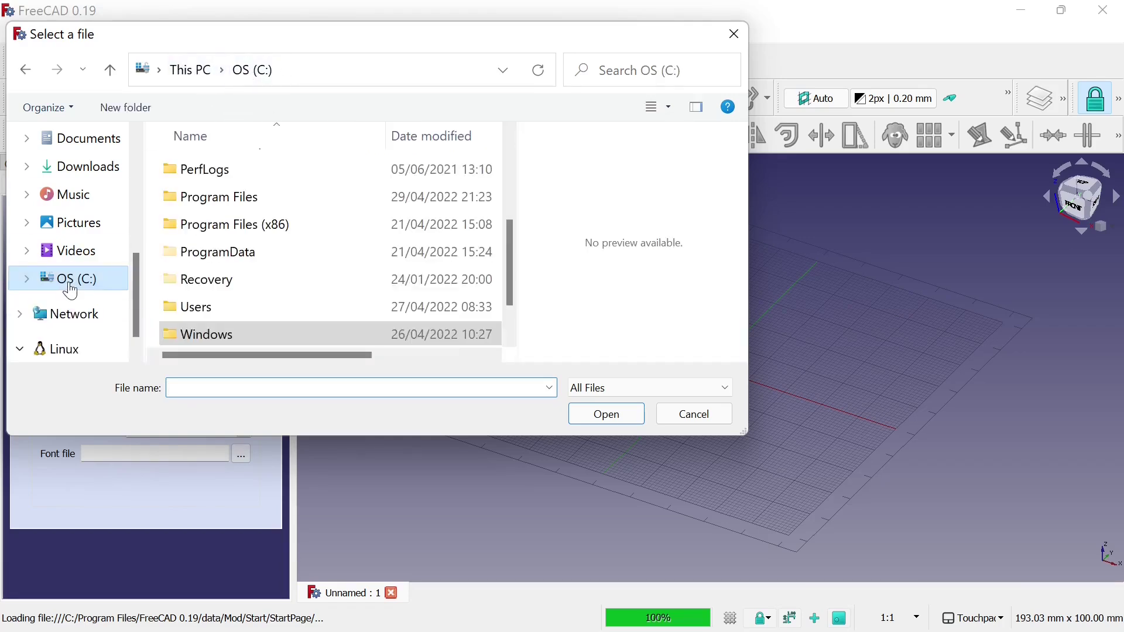
double_click(225, 337)
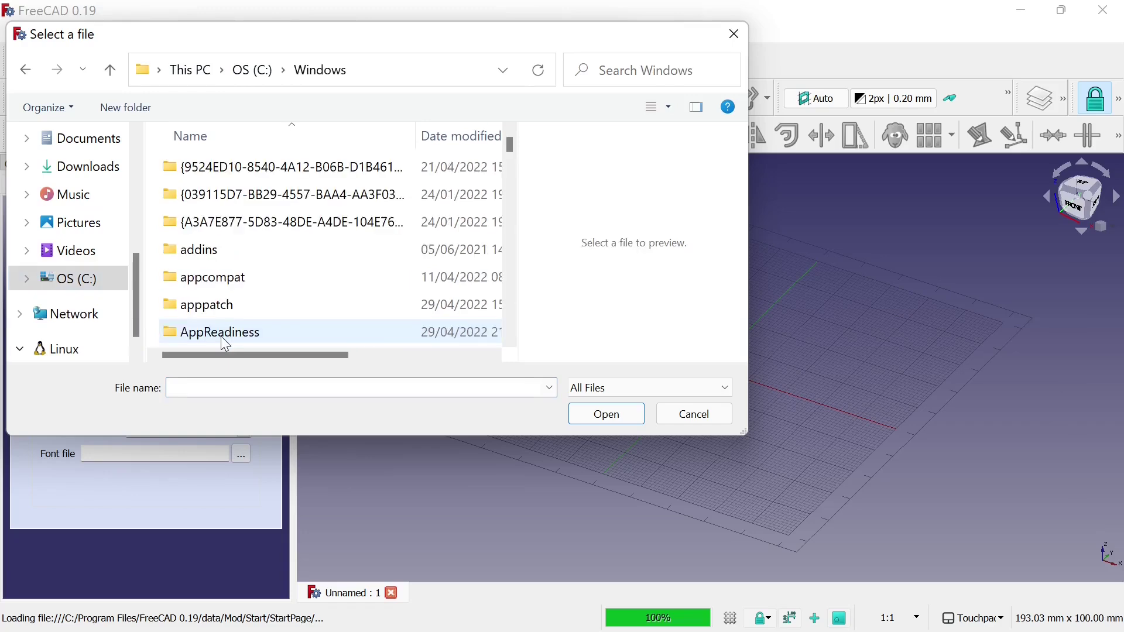
scroll(314, 283, "down", 6)
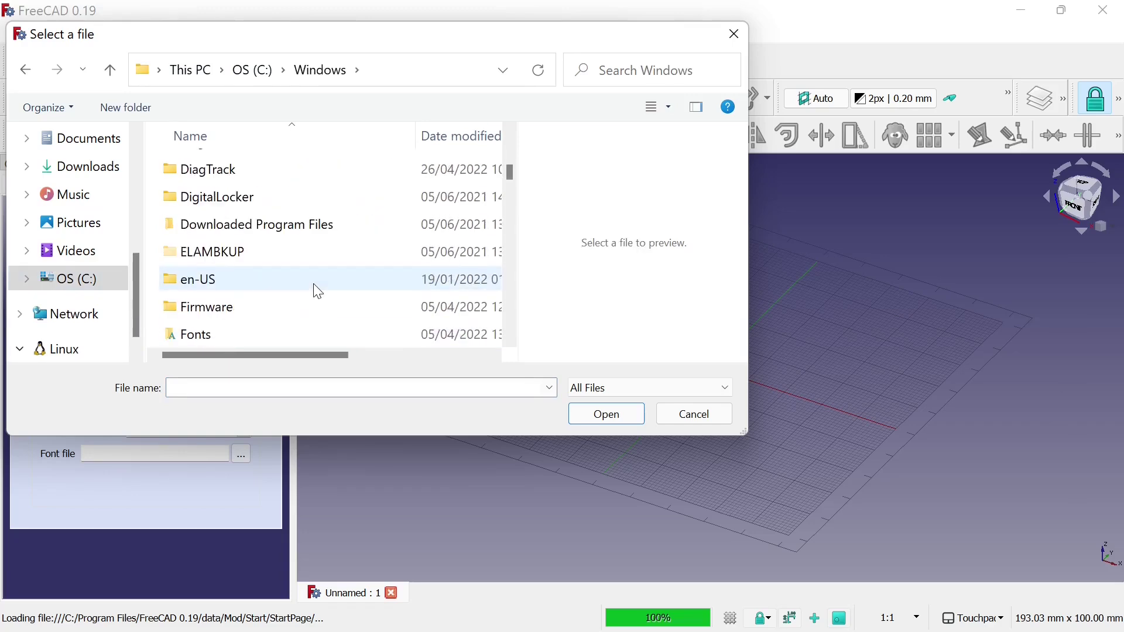
double_click(231, 333)
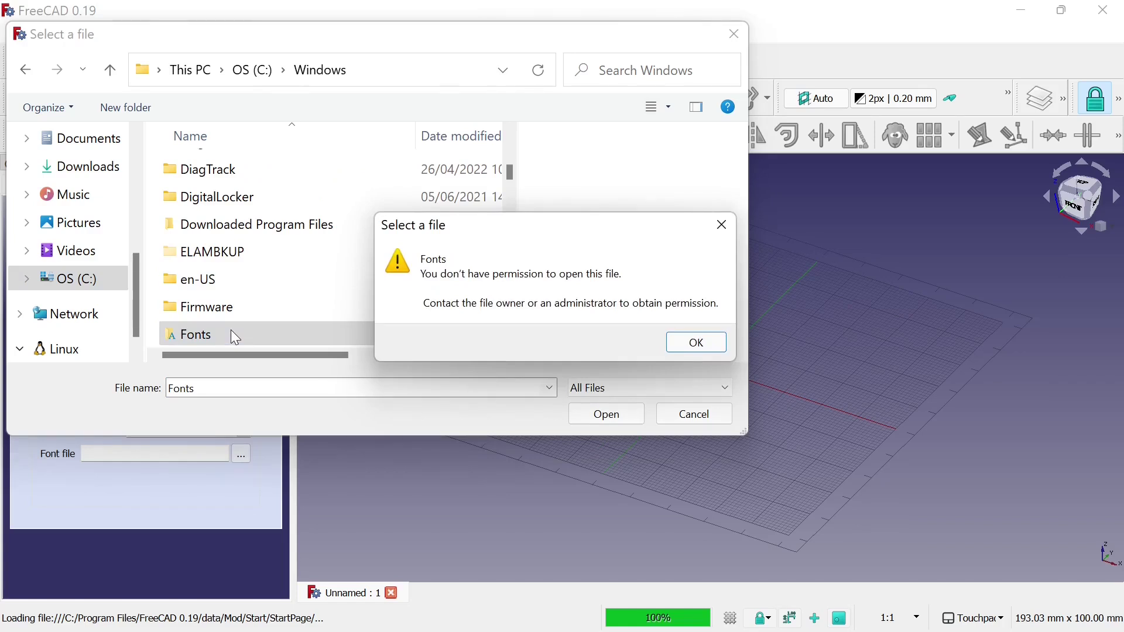
left_click(697, 344)
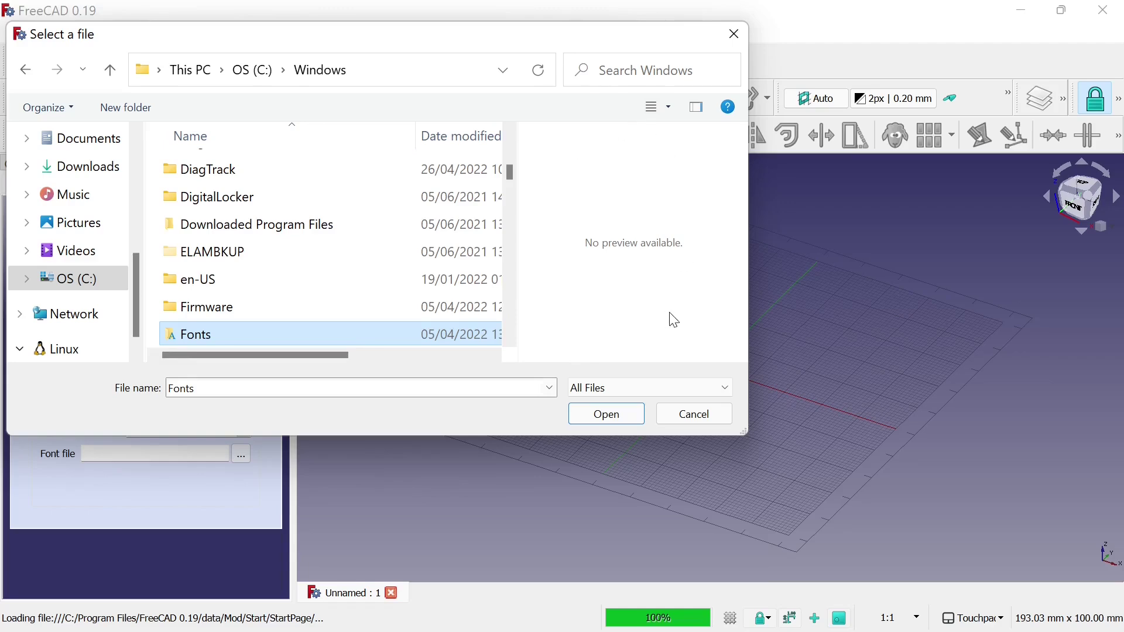
left_click(675, 410)
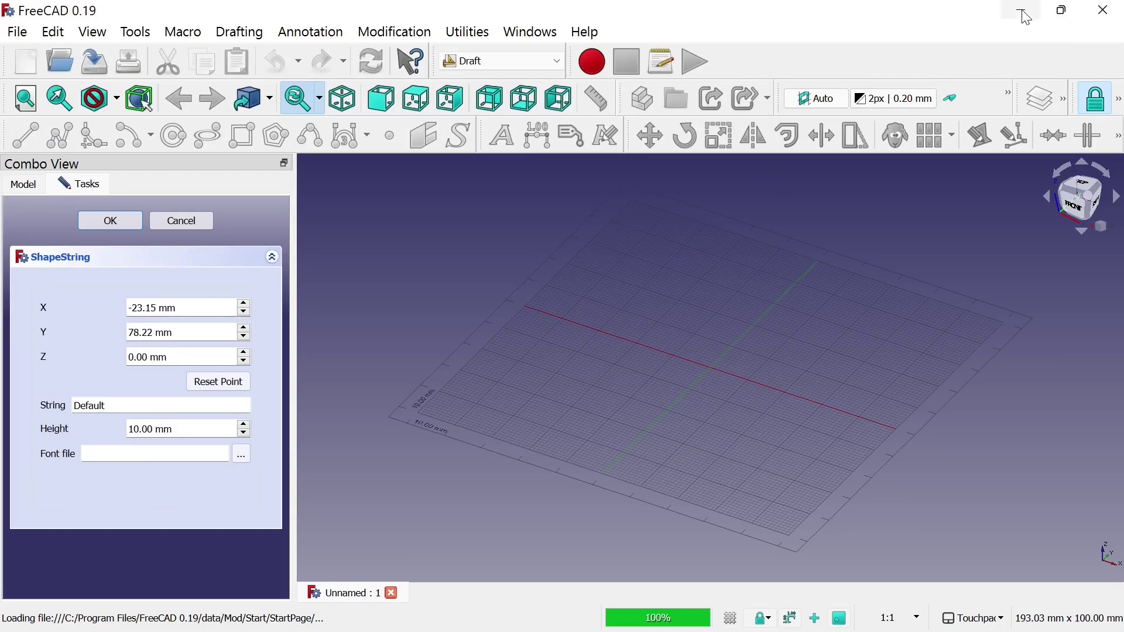
- Minimize FreeCAD and browse File Explorer to the C:\Windows\Fonts folder
left_click(1021, 10)
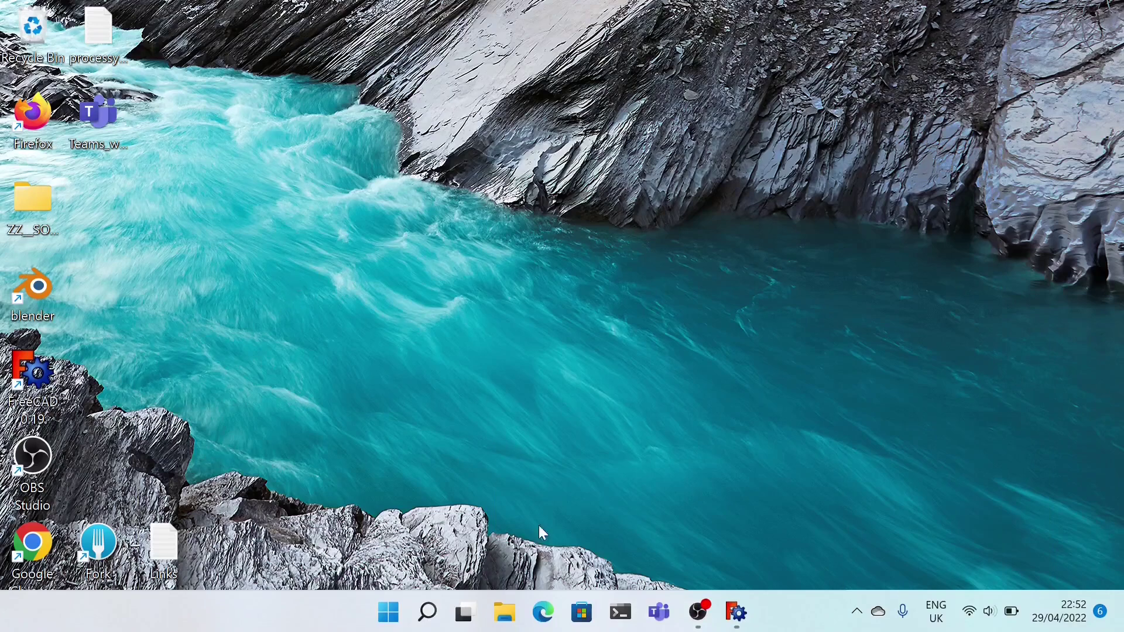
left_click(504, 612)
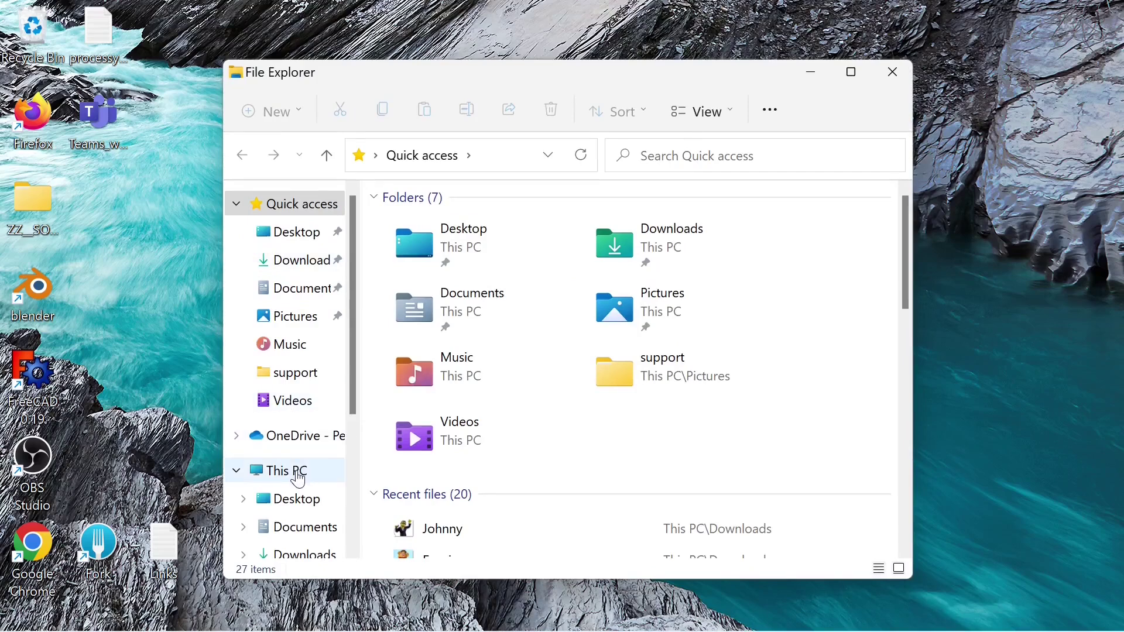
left_click(298, 474)
left_click(481, 419)
double_click(484, 420)
scroll(481, 421, "down", 2)
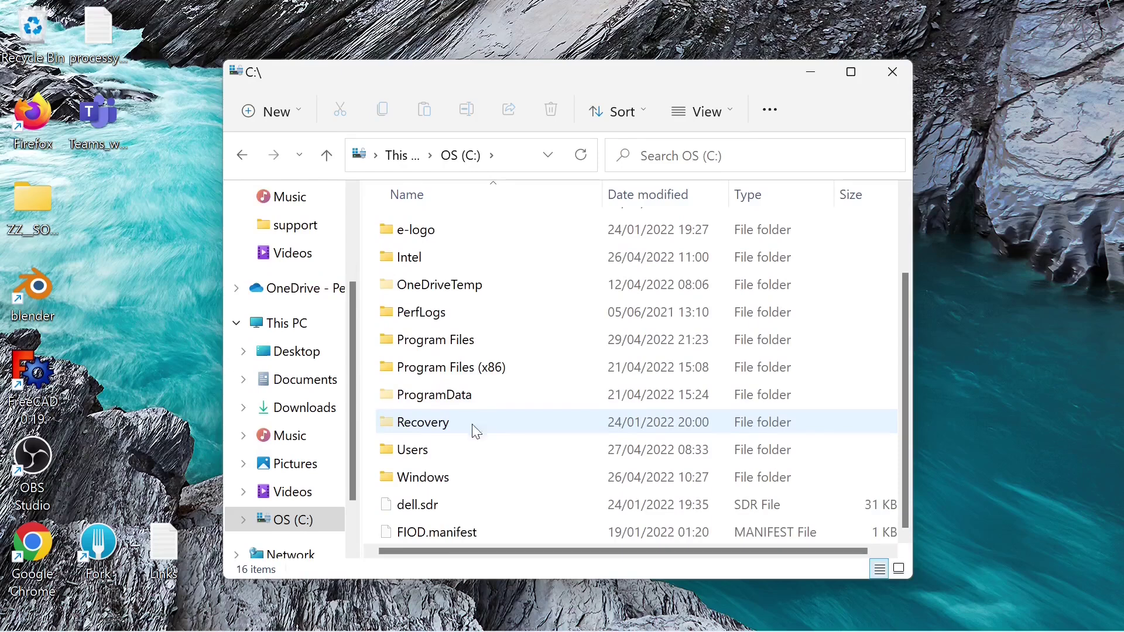
double_click(425, 477)
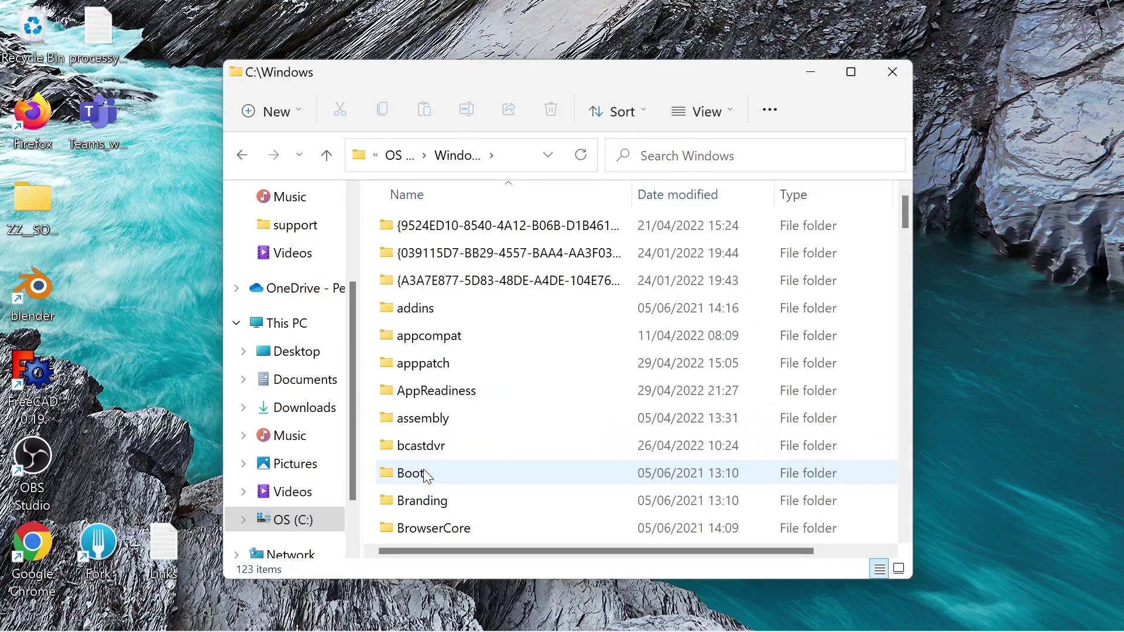
scroll(359, 258, "down", 6)
double_click(403, 231)
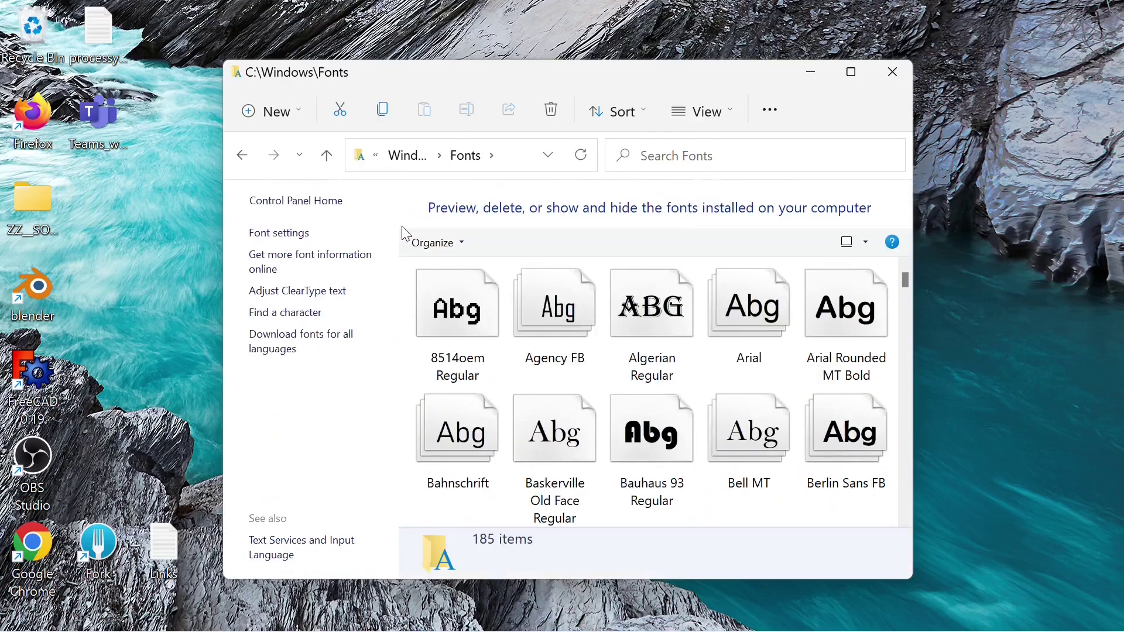
- Select and copy all 185 installed fonts, then go back up to C:\Windows
left_click(651, 447)
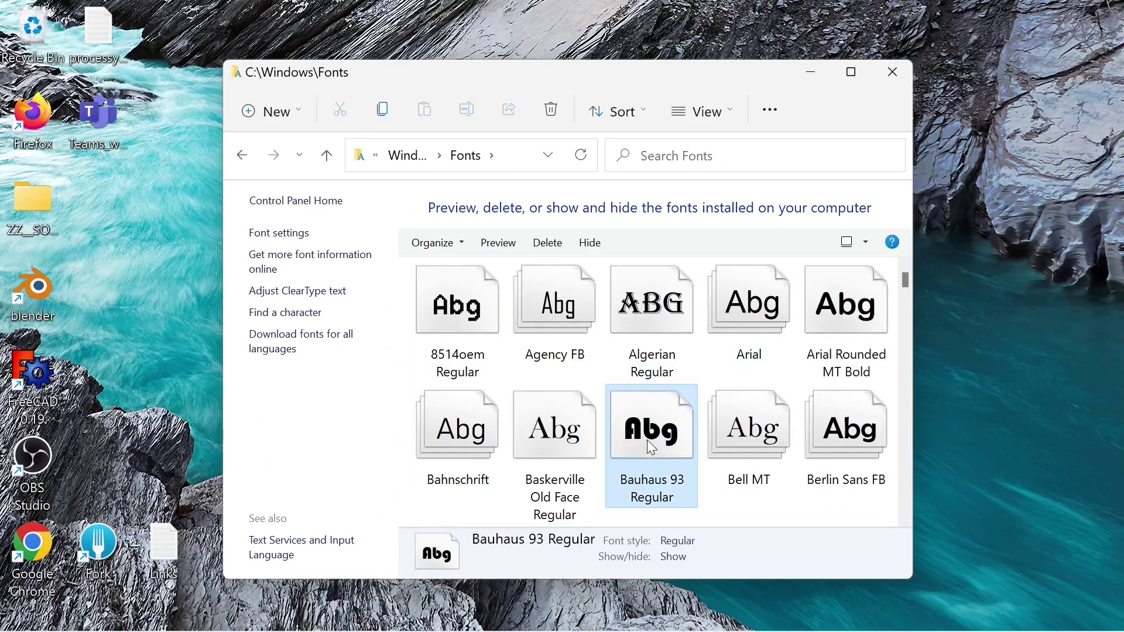
key("ctrl+a")
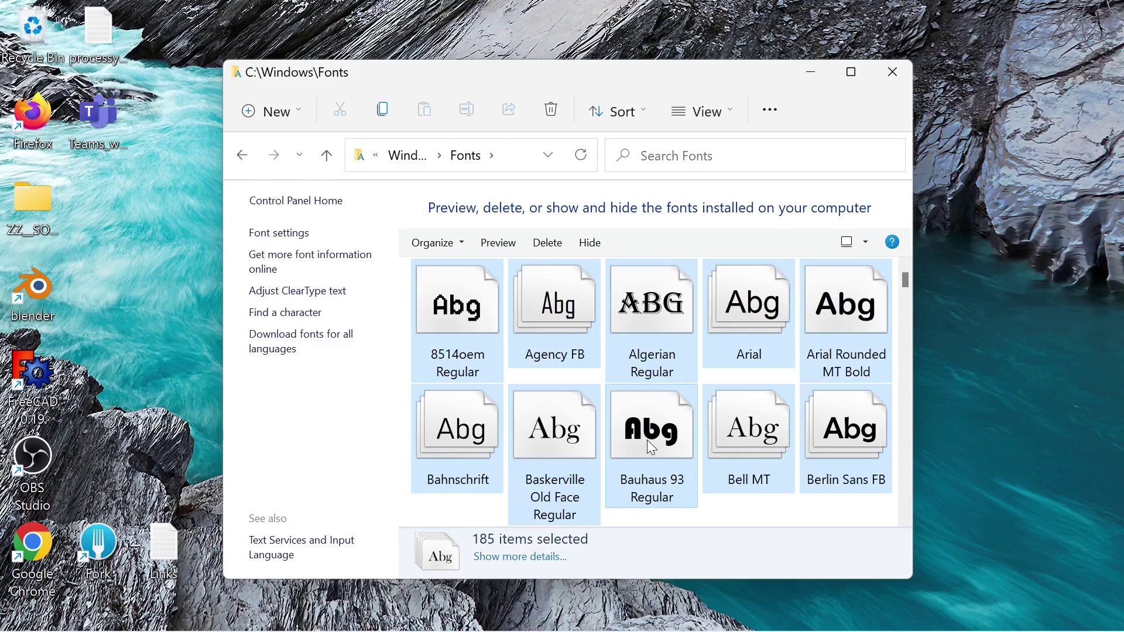
key("ctrl+c")
left_click(408, 160)
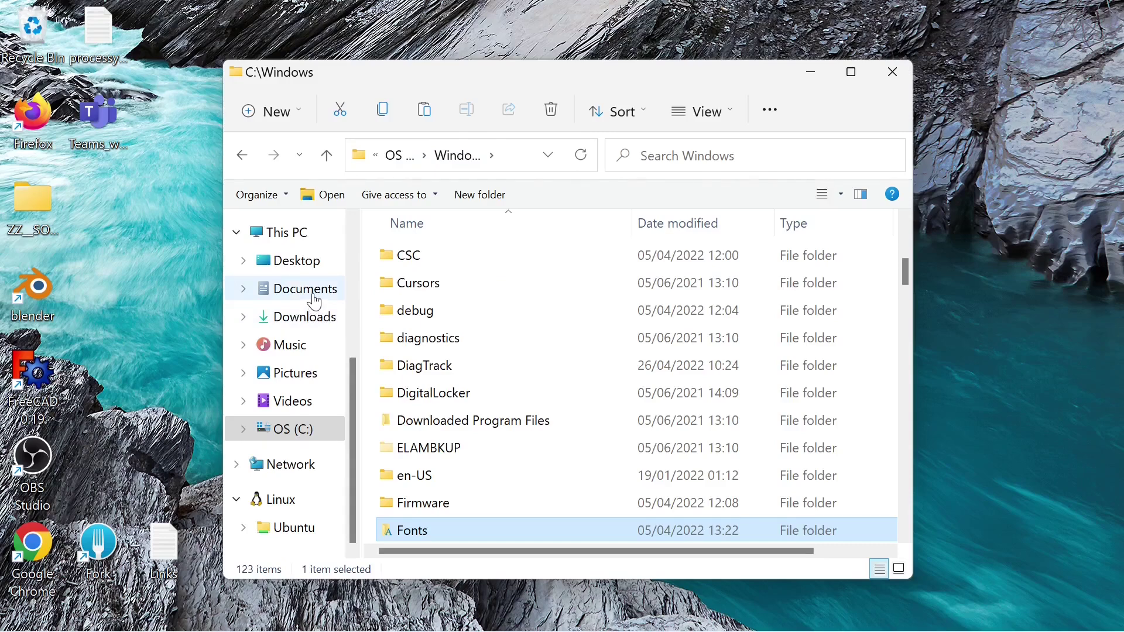
- Create a new folder named 'fonts' inside Documents
left_click(314, 301)
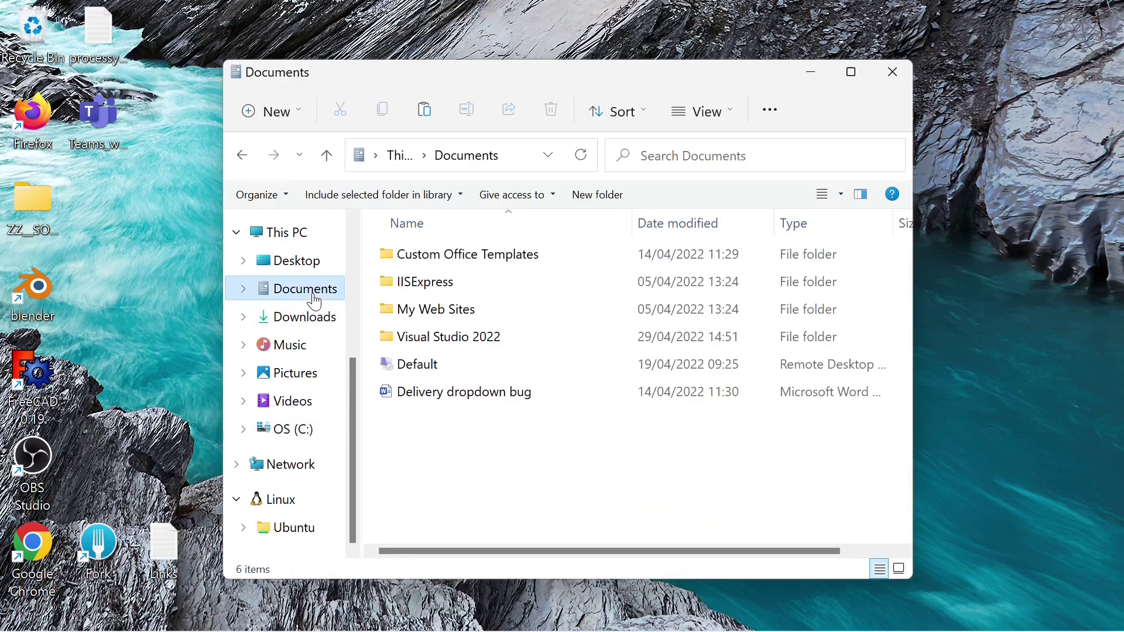
right_click(484, 463)
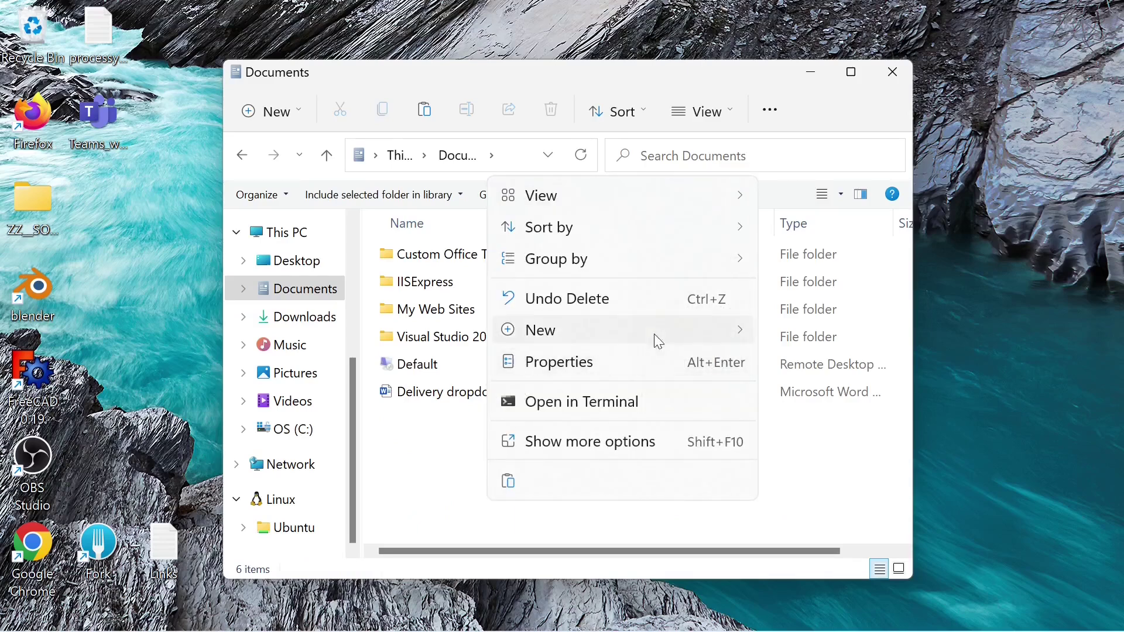
mouse_move(666, 328)
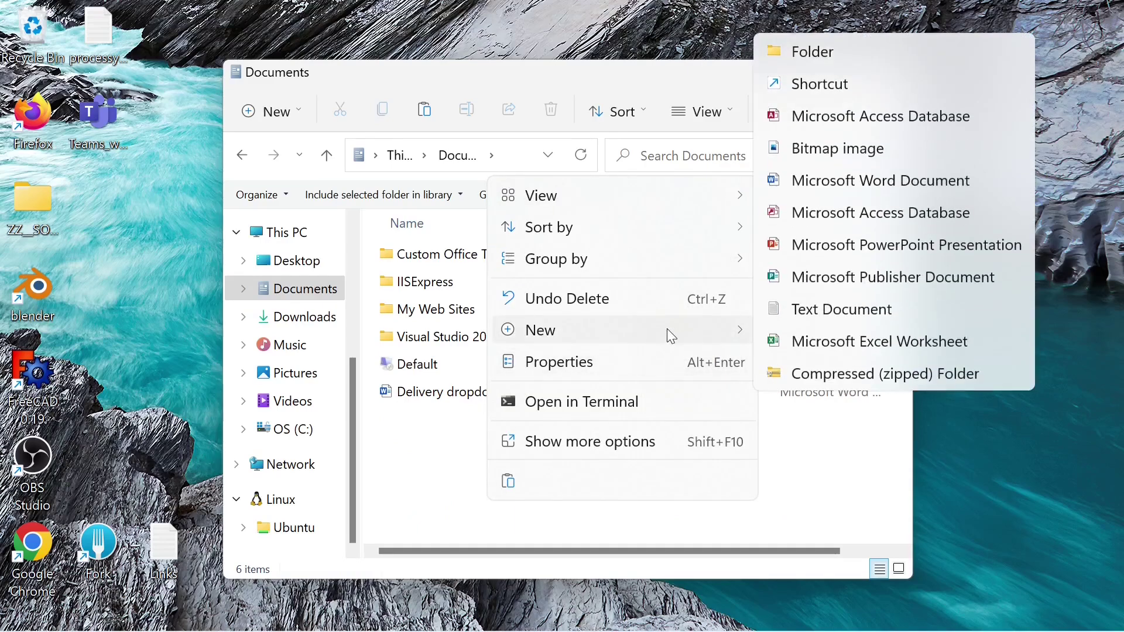
left_click(883, 52)
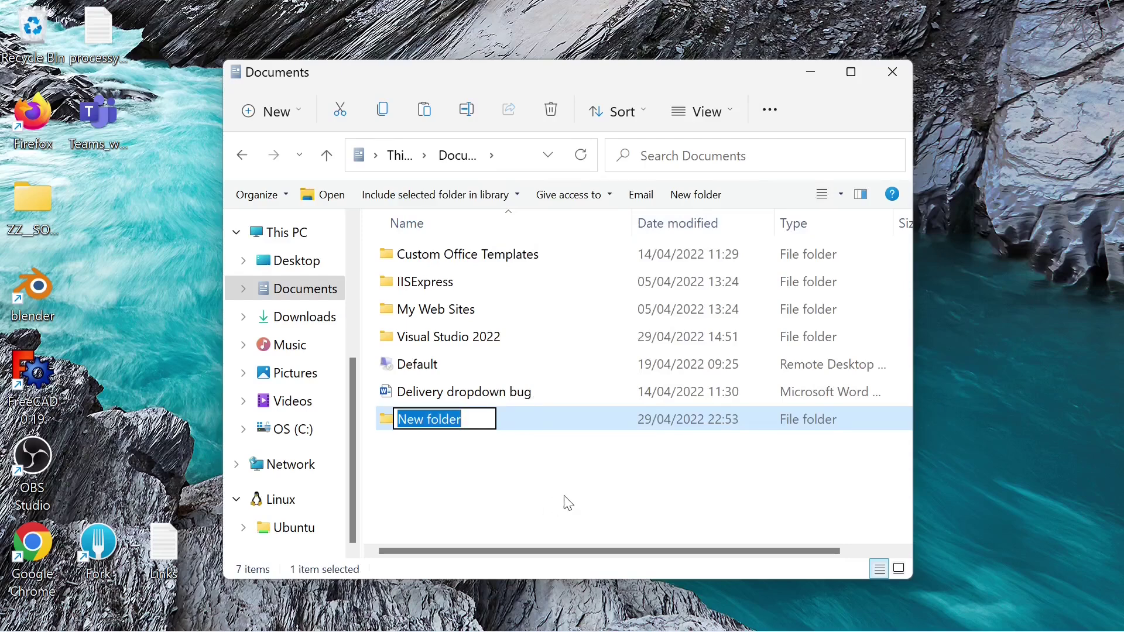
type("fonts")
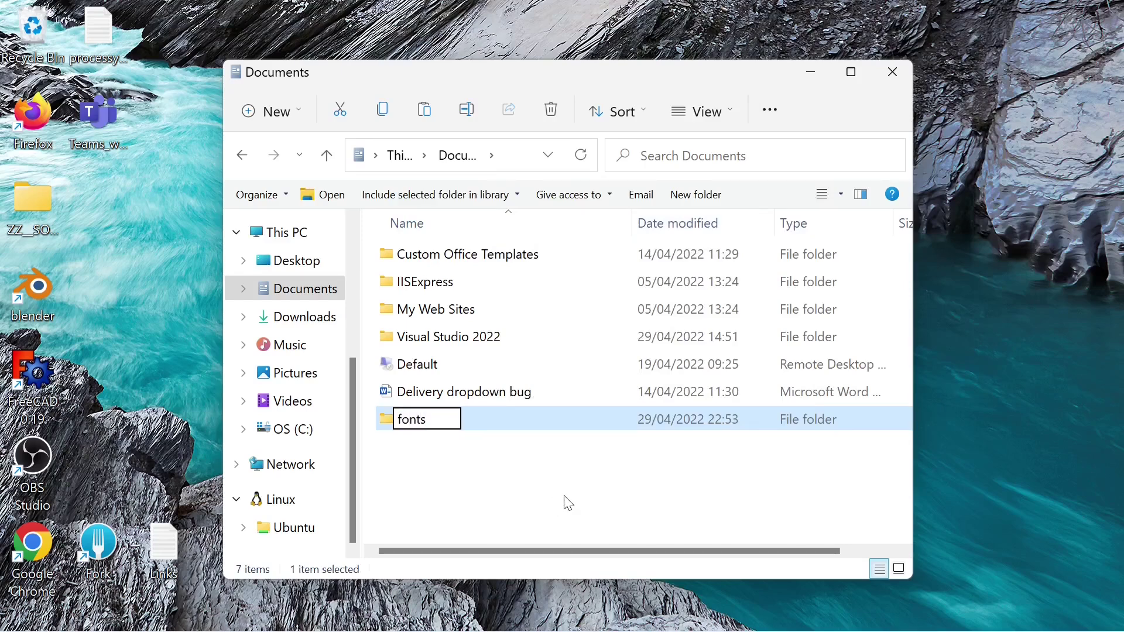
left_click(568, 504)
- Paste the copied fonts into Documents\fonts, skipping duplicates, leaving 352 files
double_click(406, 422)
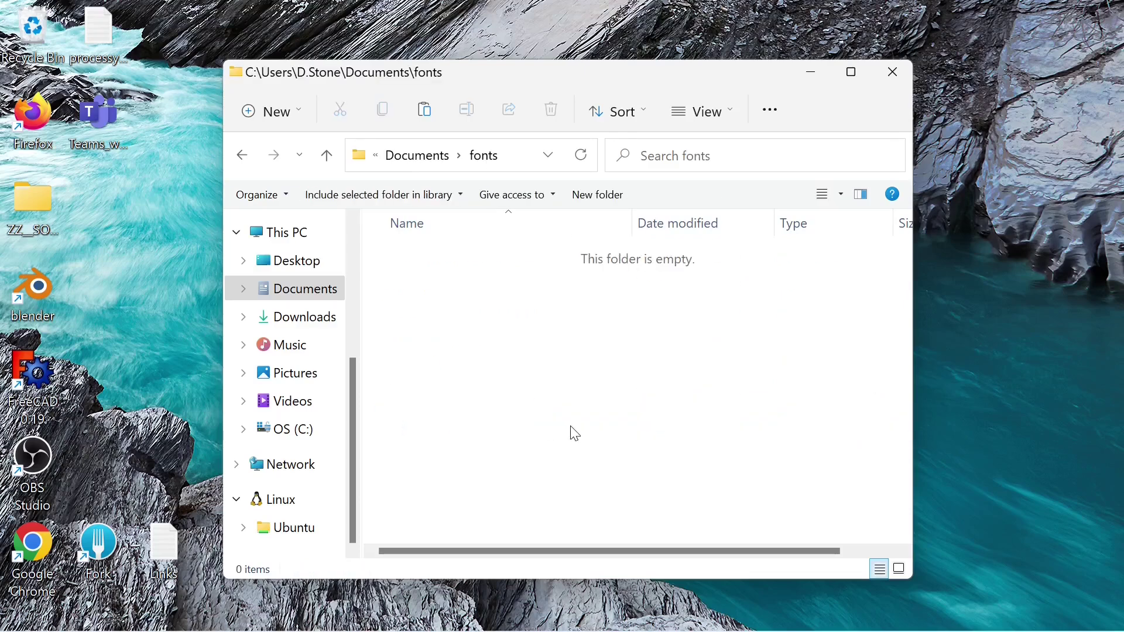
key("ctrl+v")
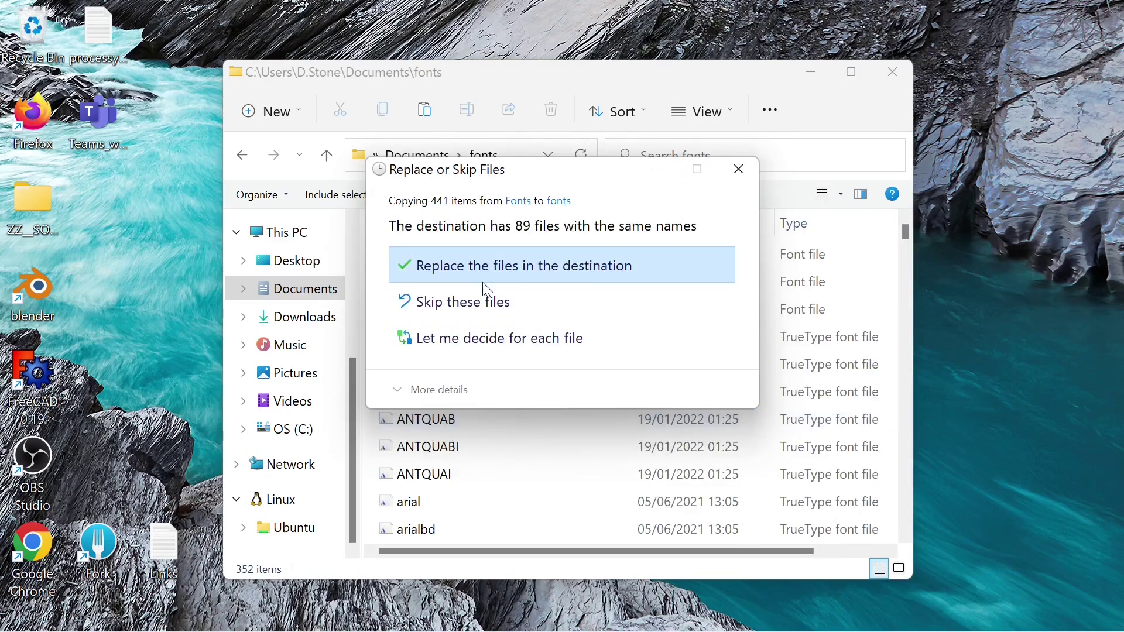
left_click(486, 302)
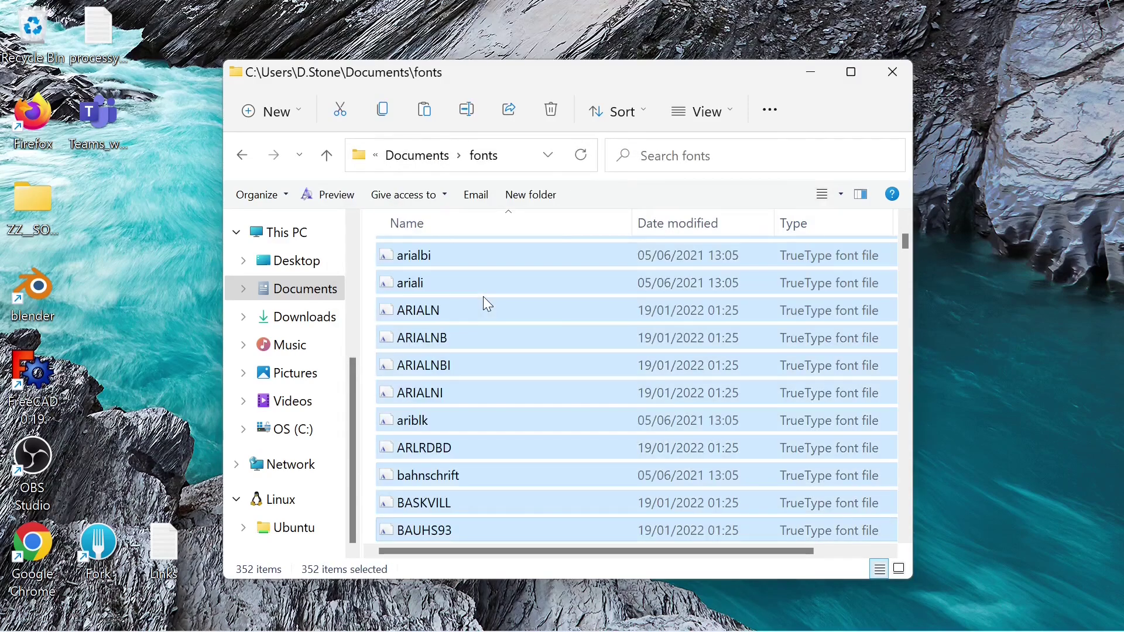
left_click(498, 429)
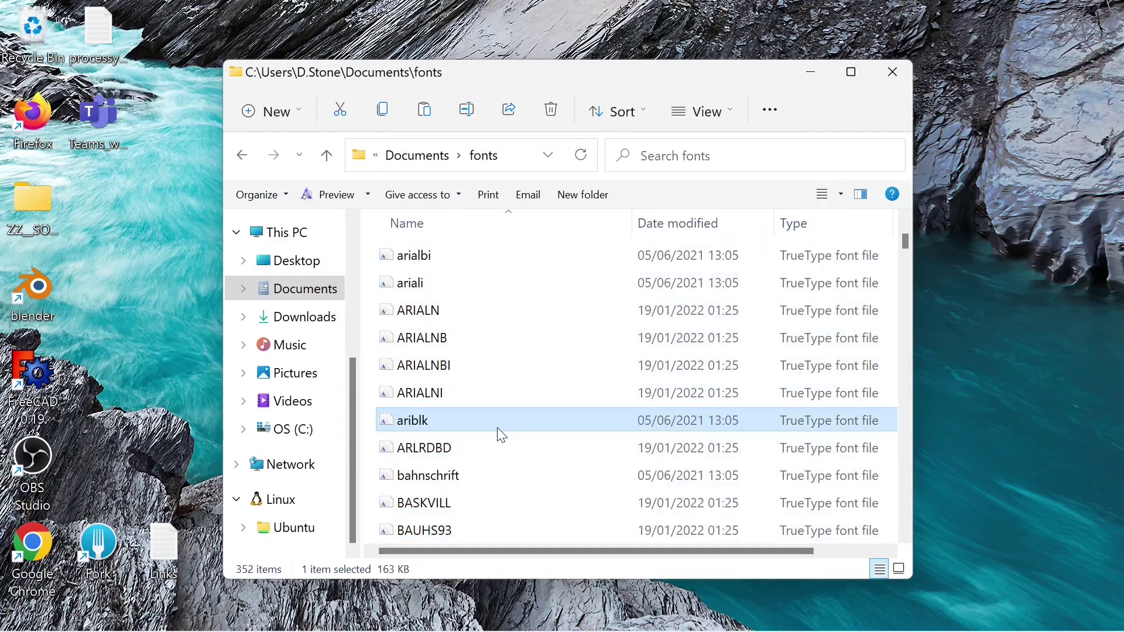
- Back in FreeCAD, pick AGENCYR from Documents\fonts as the ShapeString font file
left_click(132, 436)
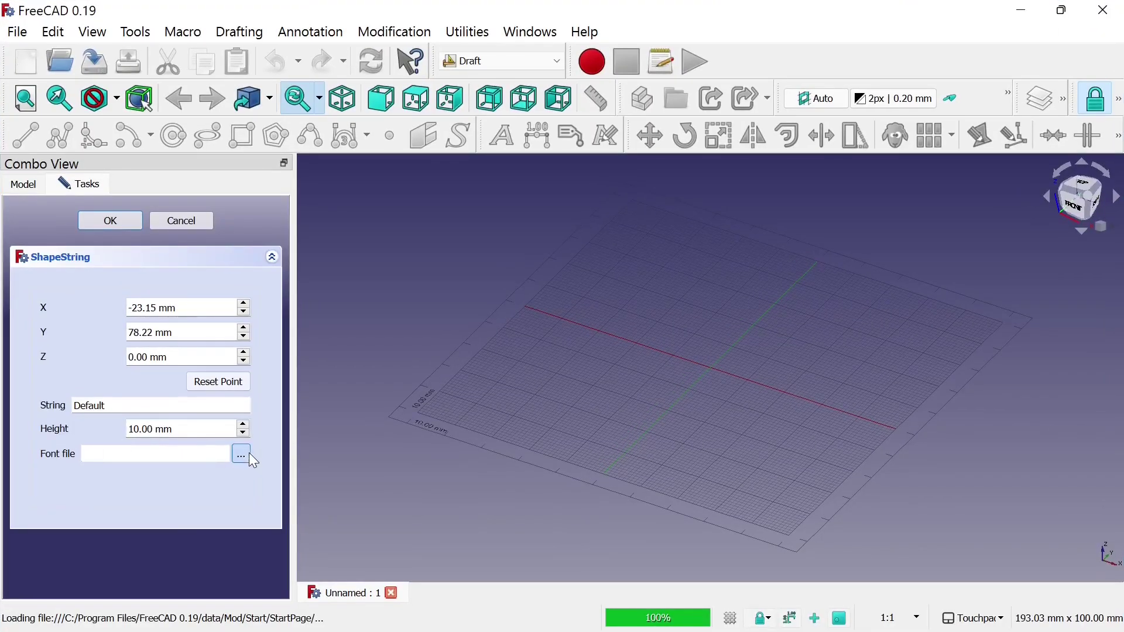
left_click(241, 454)
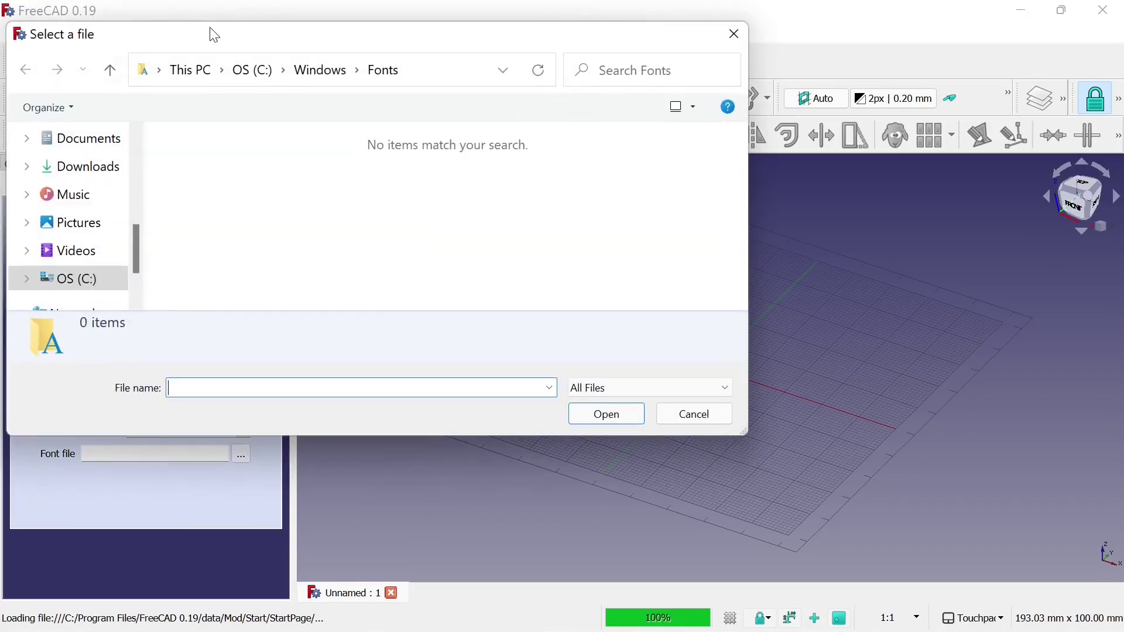
left_click(106, 151)
double_click(216, 197)
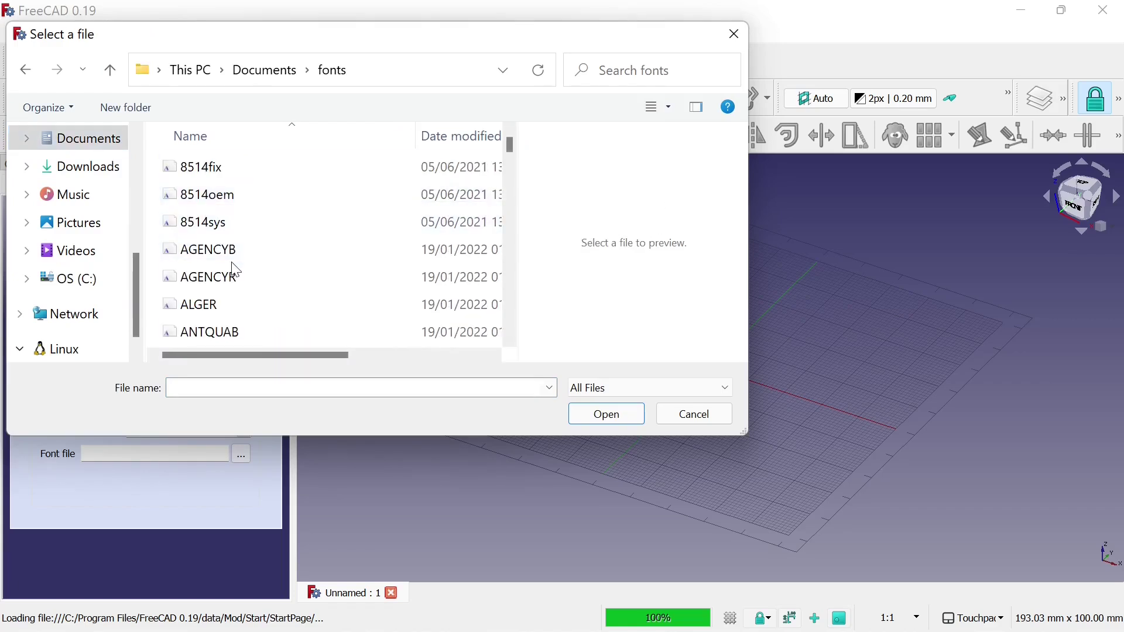
left_click(220, 290)
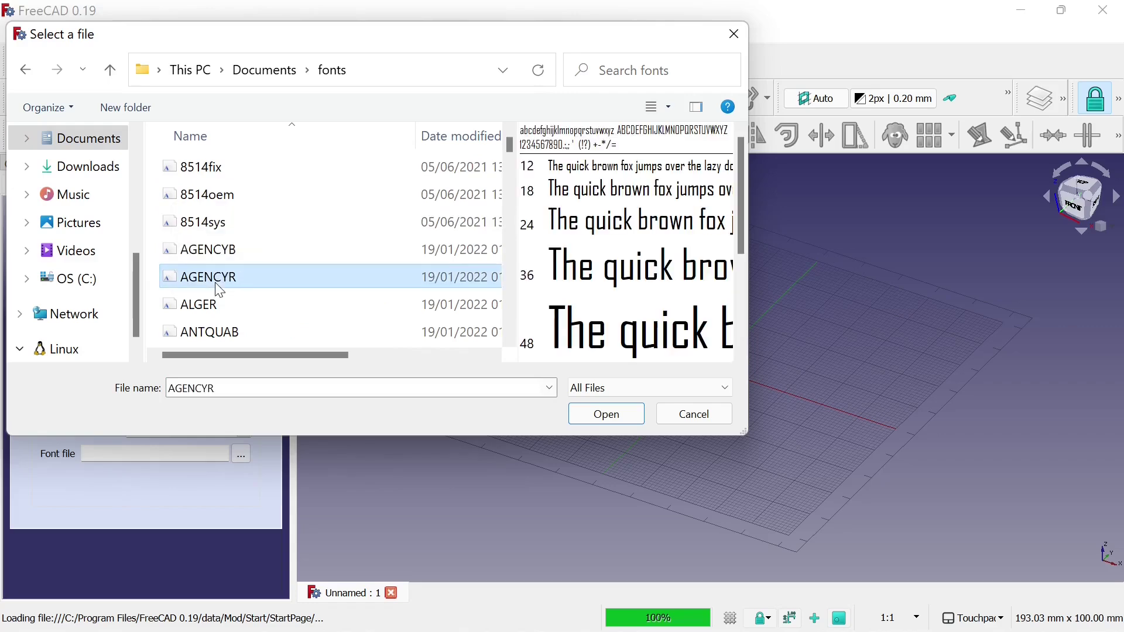
left_click(246, 306)
left_click_drag(750, 286, 1042, 287)
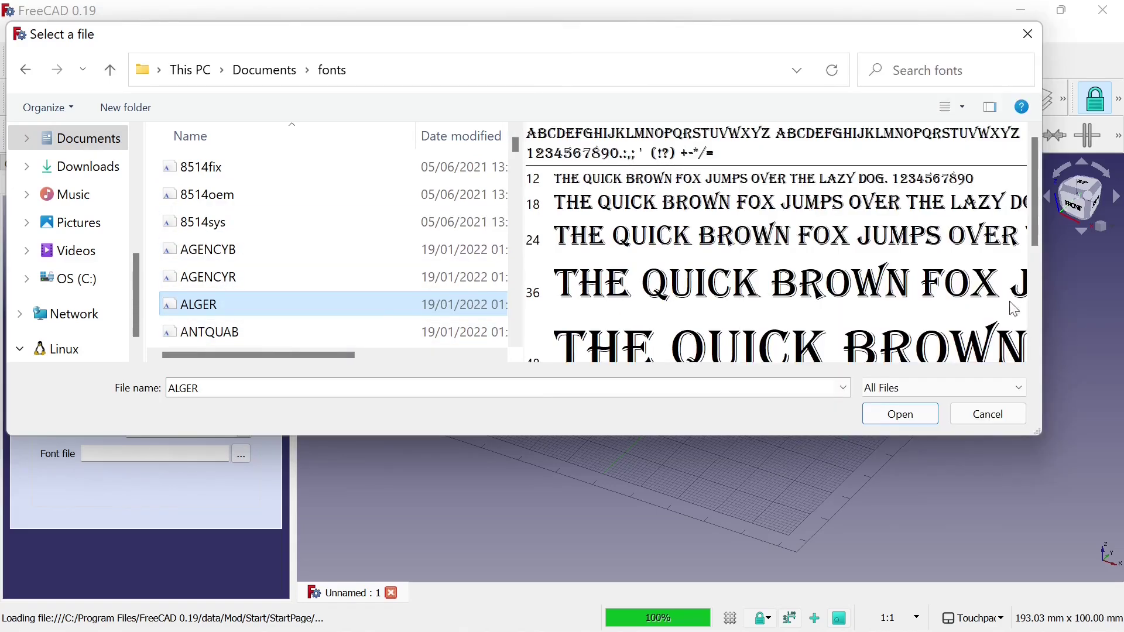
left_click(230, 307, "ctrl")
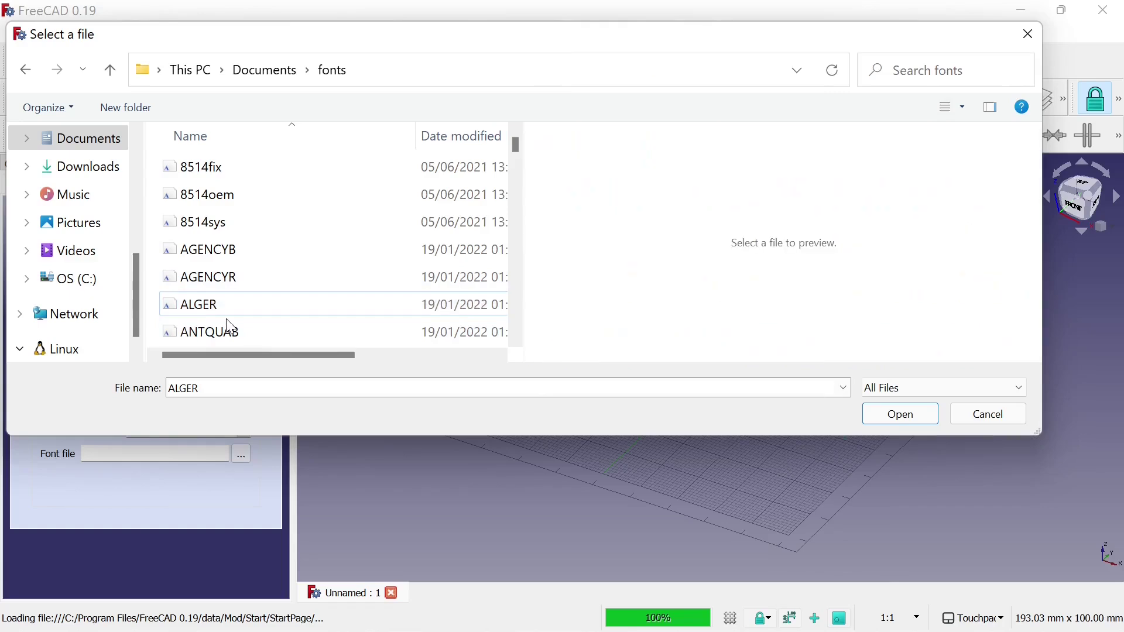
left_click(233, 277)
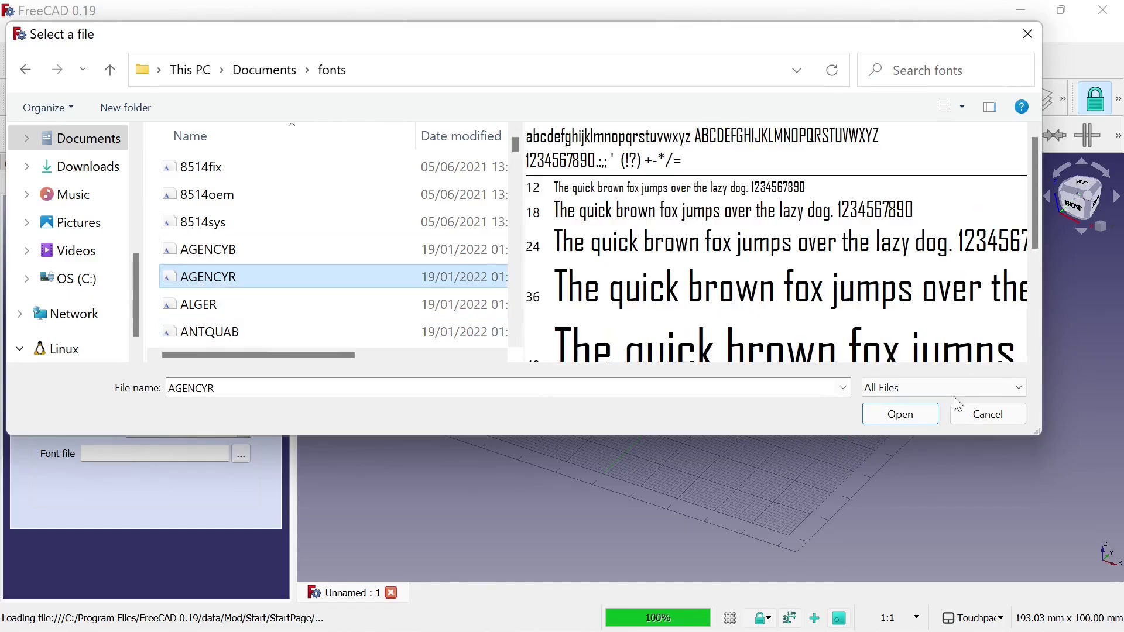
left_click(917, 417)
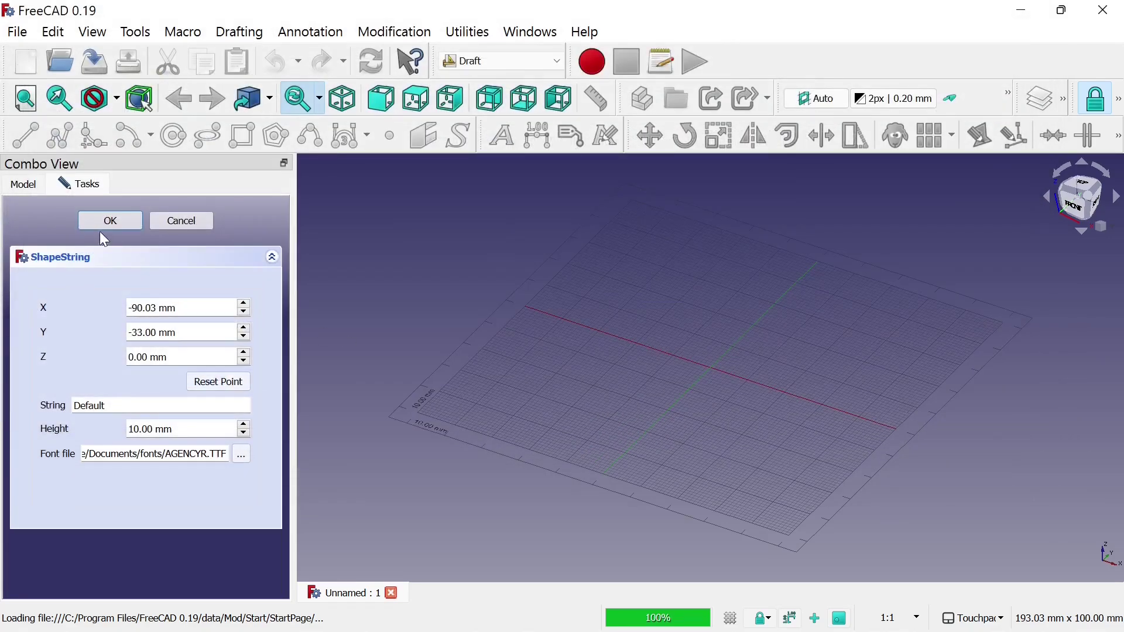
- Confirm the ShapeString so 'Default' is created in AGENCYR, then zoom the view
left_click(110, 223)
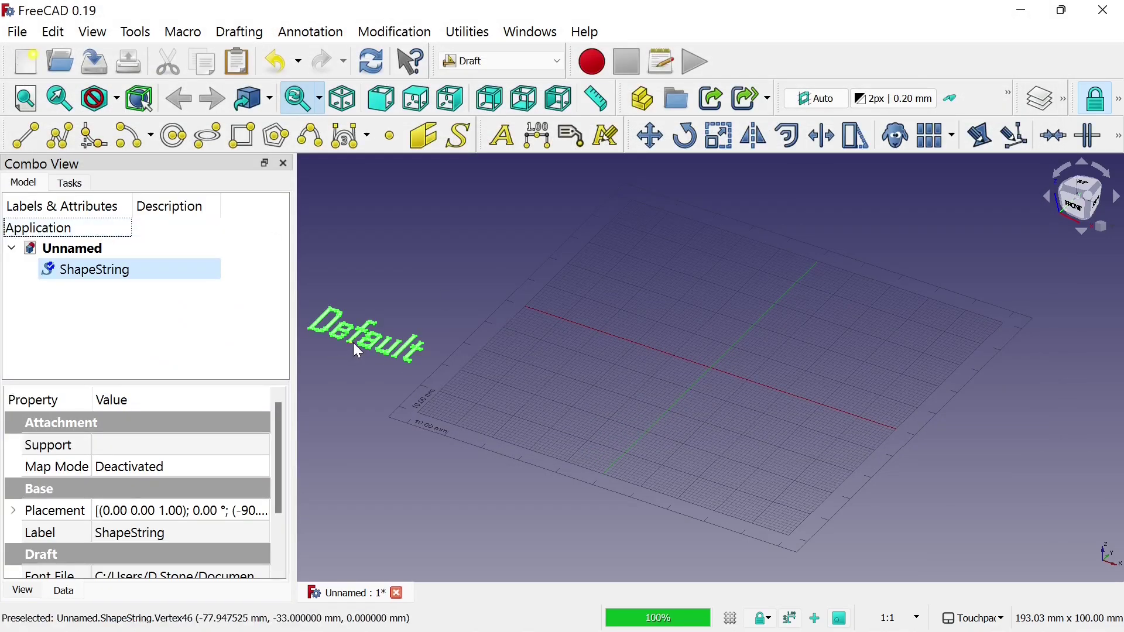
scroll(354, 345, "up", 2)
scroll(353, 342, "up", 1)
scroll(353, 342, "down", 3)
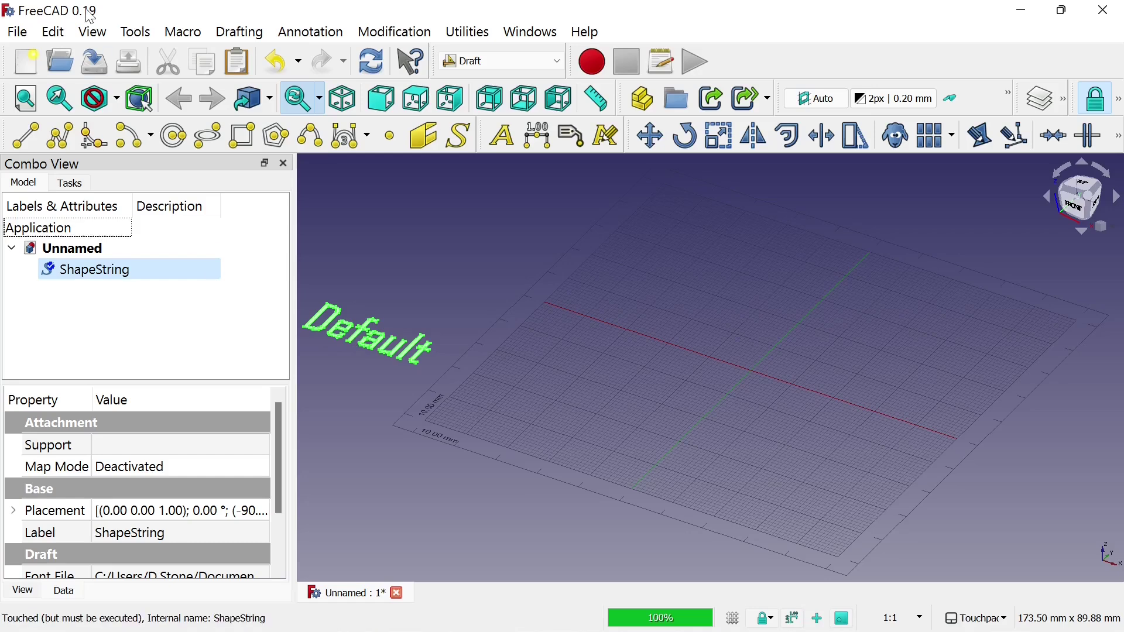
- Open the parameter editor at the Preferences > Dialog group with a widened name column
left_click(140, 37)
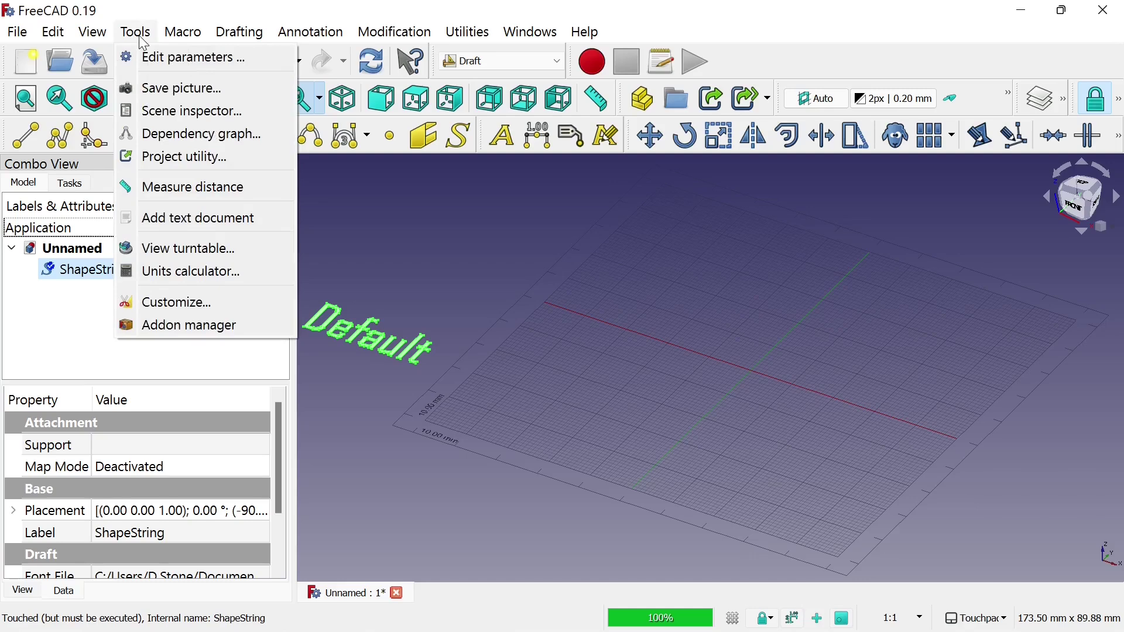
left_click(172, 64)
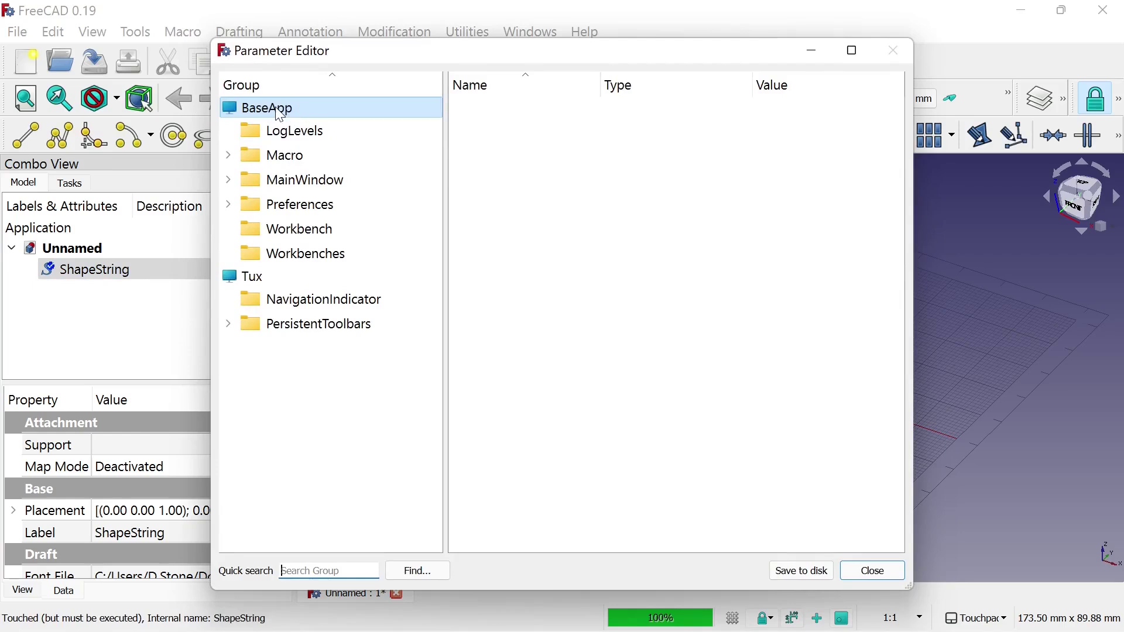
left_click(227, 205)
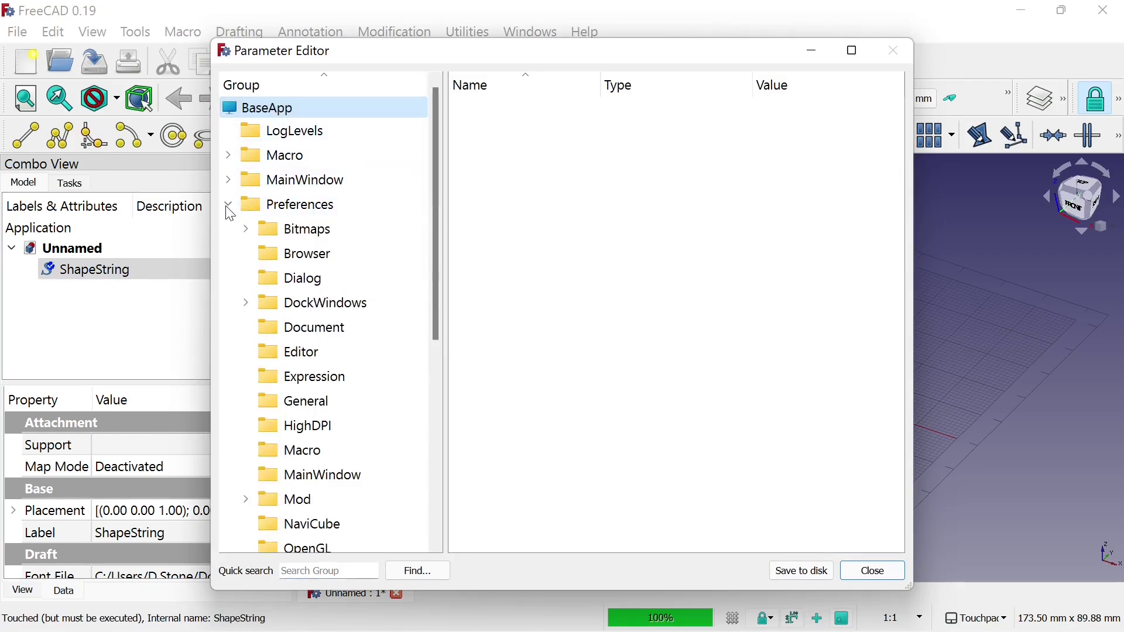
left_click(313, 287)
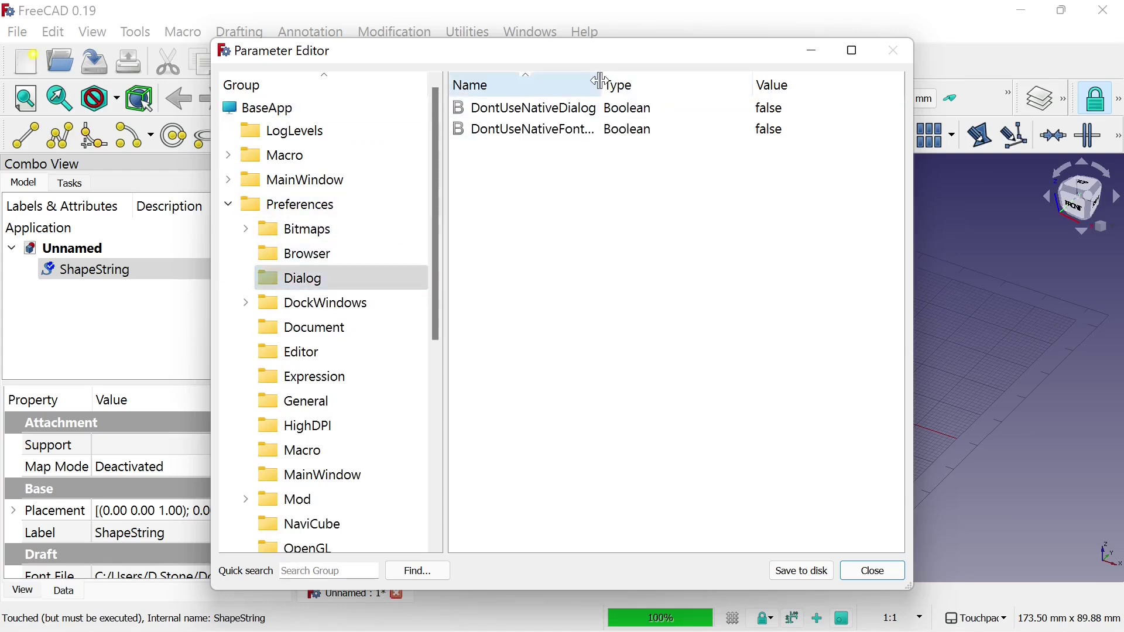
left_click_drag(601, 80, 654, 84)
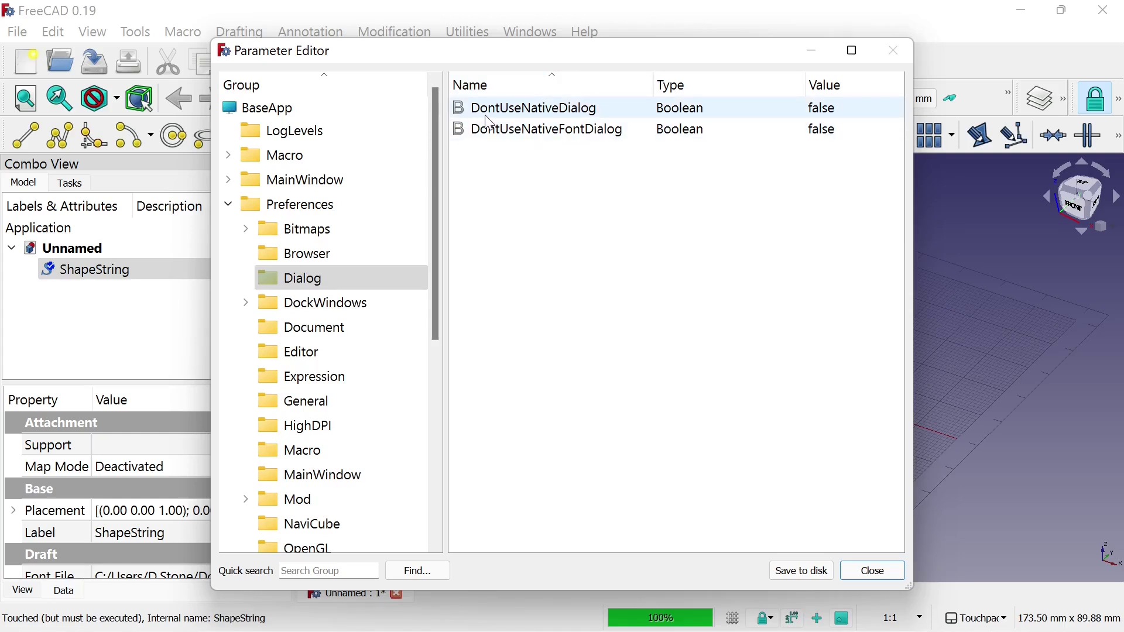
- Set DontUseNativeDialog to true
left_click(836, 117)
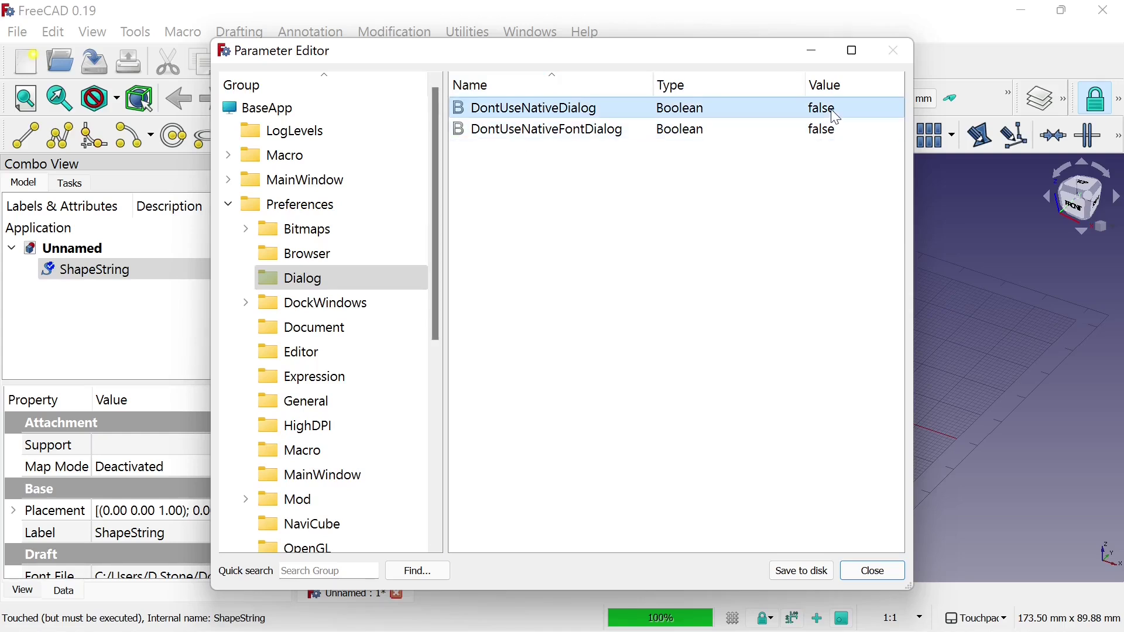
double_click(836, 118)
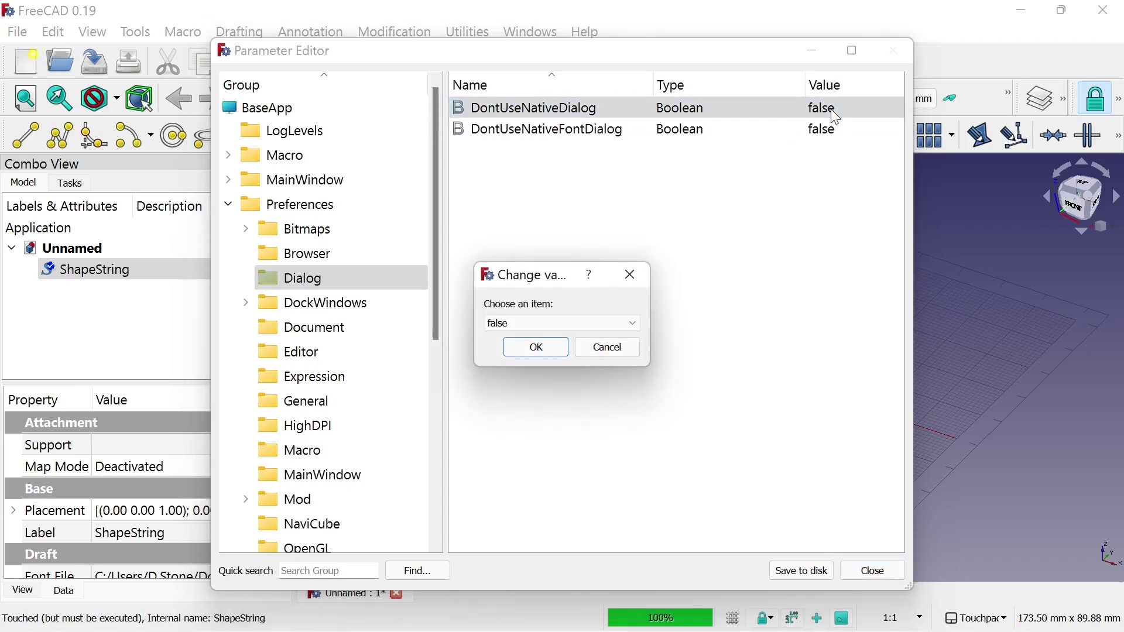
left_click(626, 325)
left_click(582, 339)
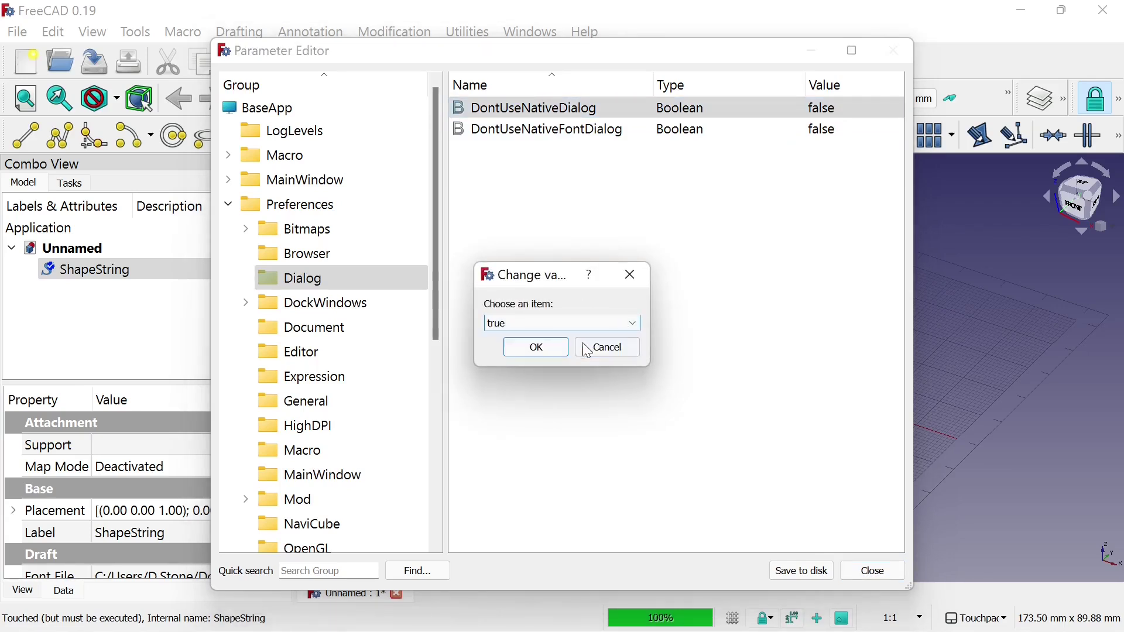
left_click(536, 347)
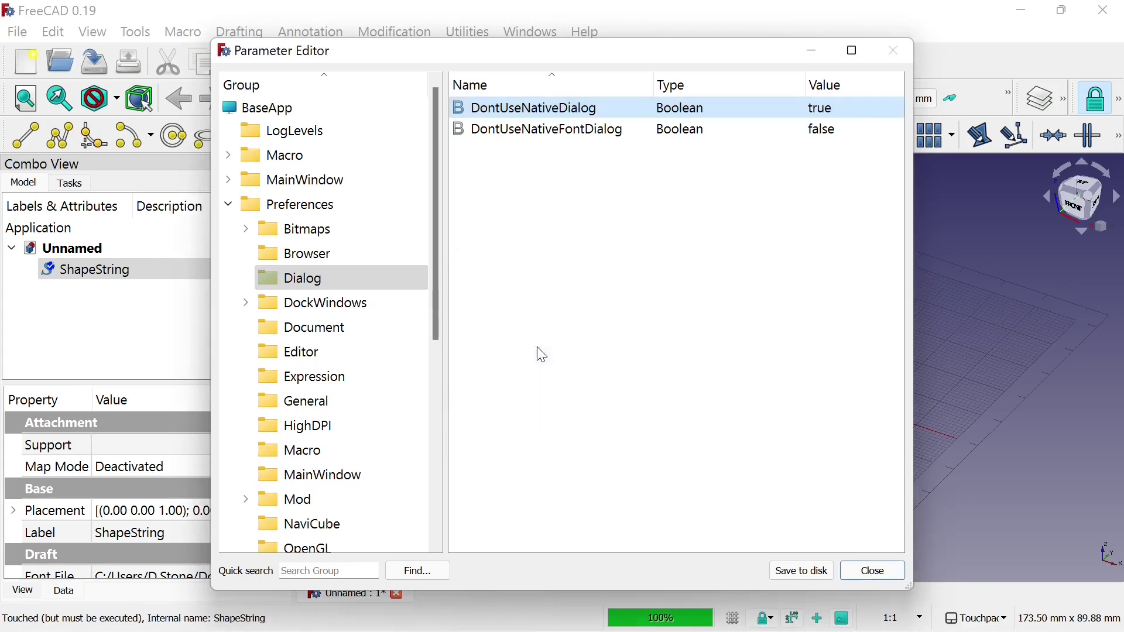
- Set DontUseNativeFontDialog to true and close the parameter editor
double_click(826, 134)
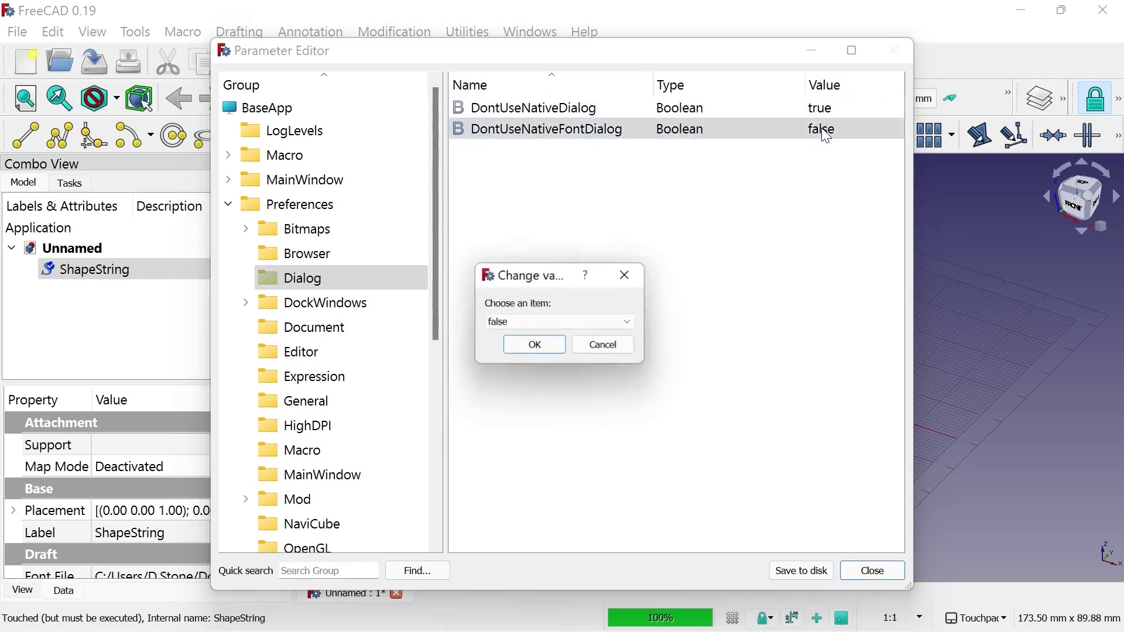
left_click(559, 325)
left_click(542, 335)
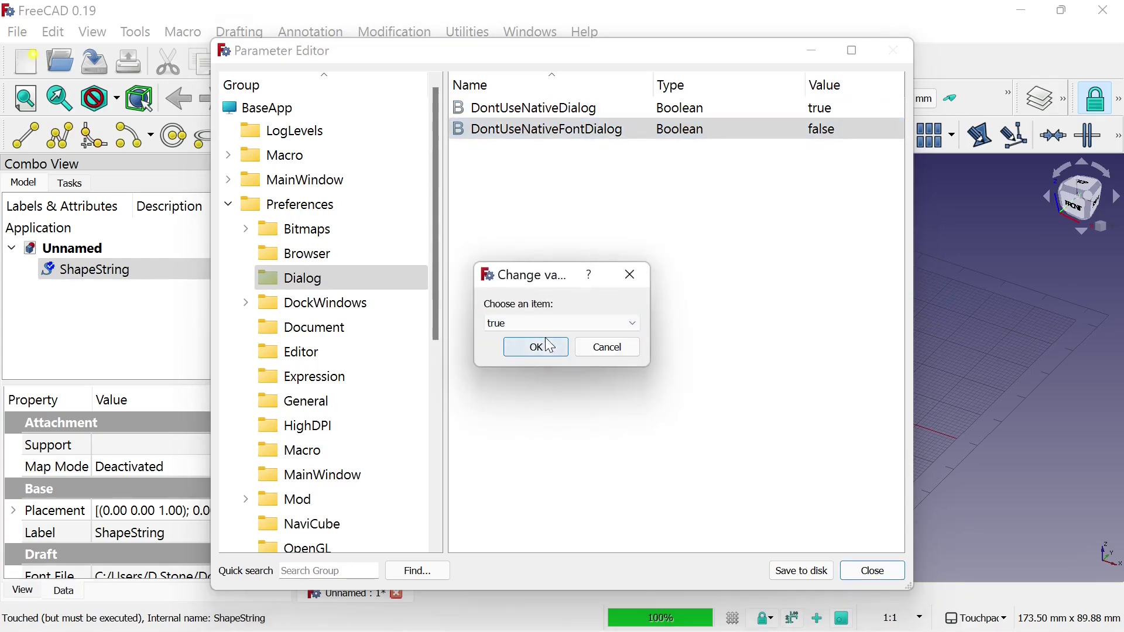
left_click(549, 346)
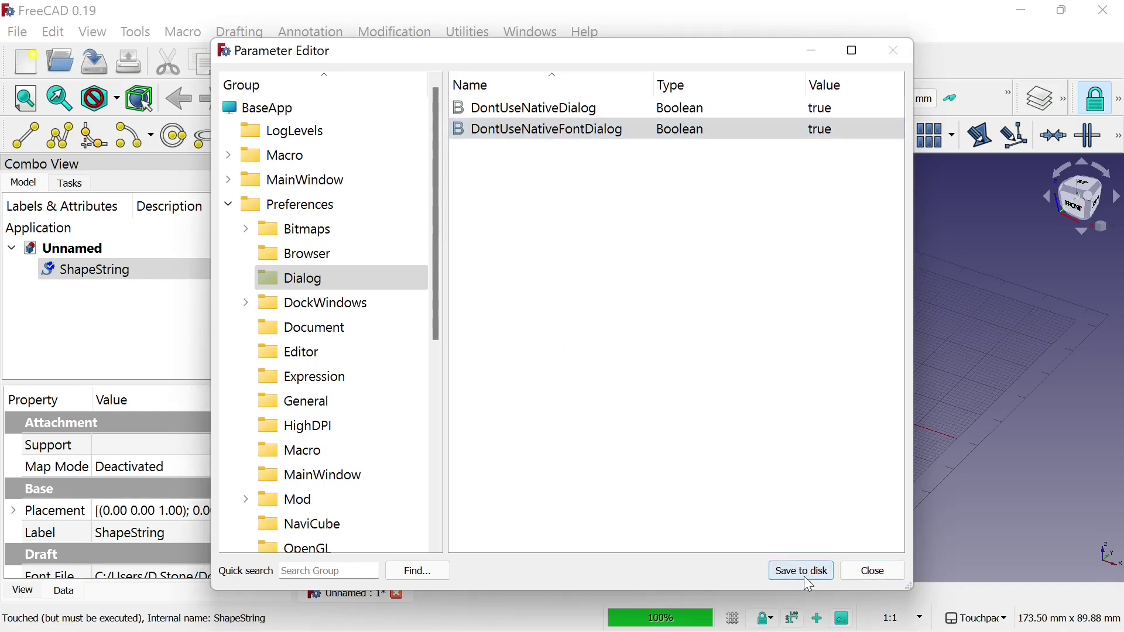
left_click(872, 574)
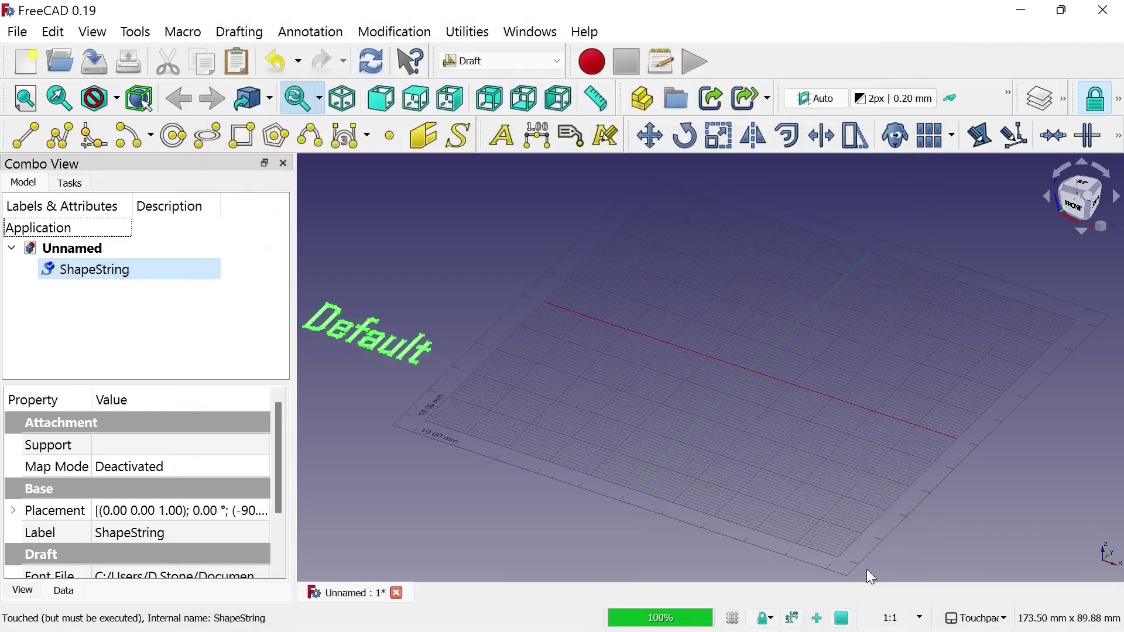
- Quit FreeCAD without saving, relaunch it, and open a new document in Draft
left_click(1104, 10)
left_click(662, 370)
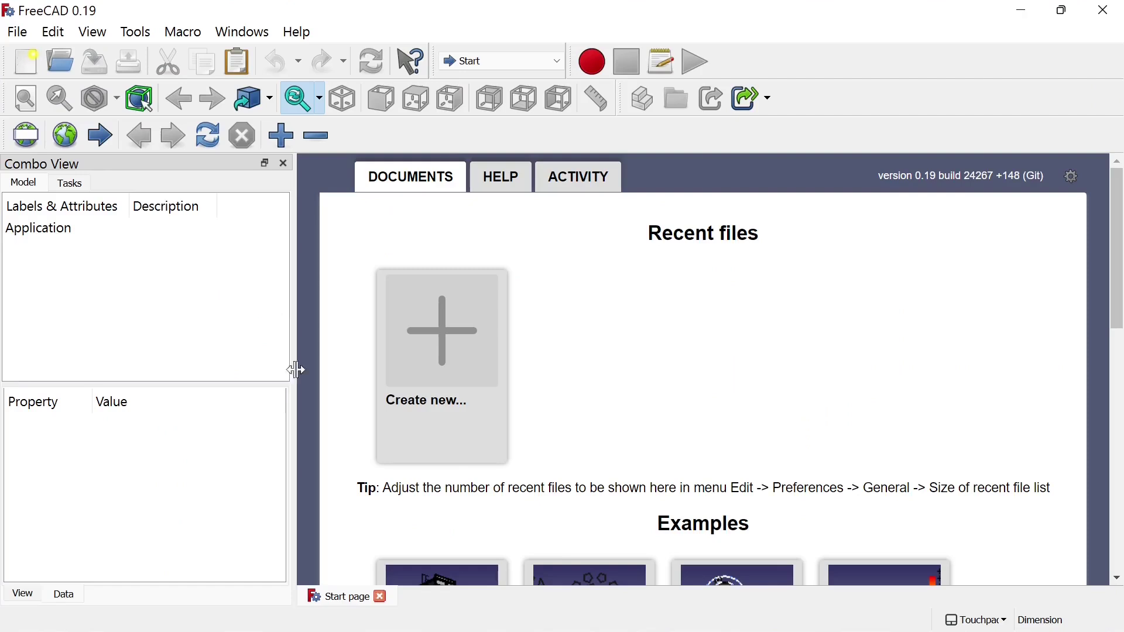
left_click(464, 326)
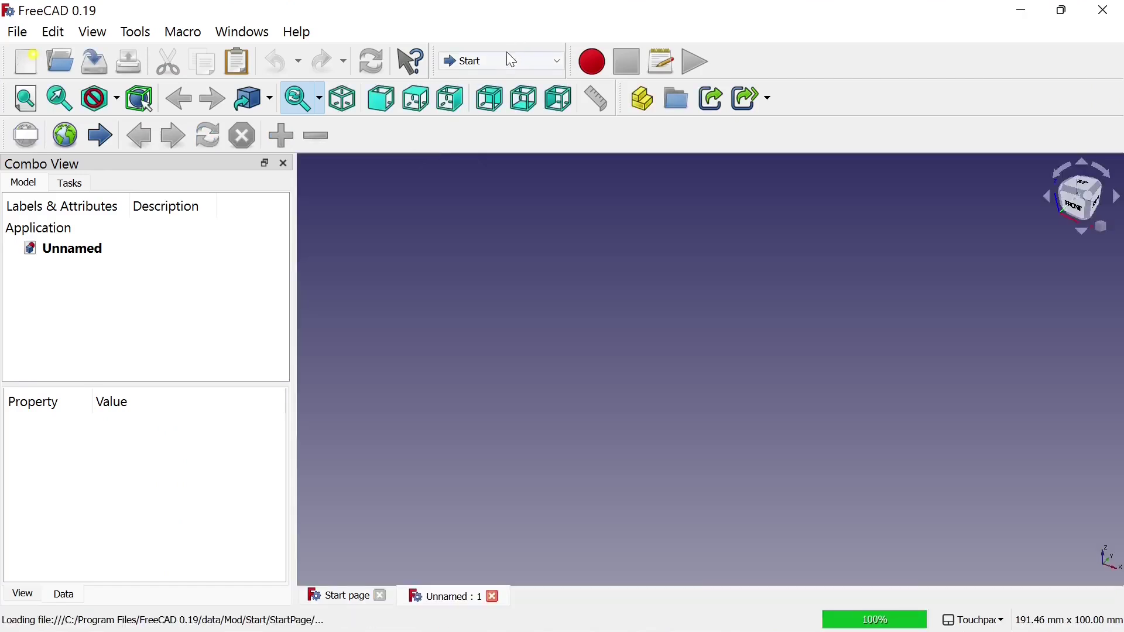
left_click(505, 58)
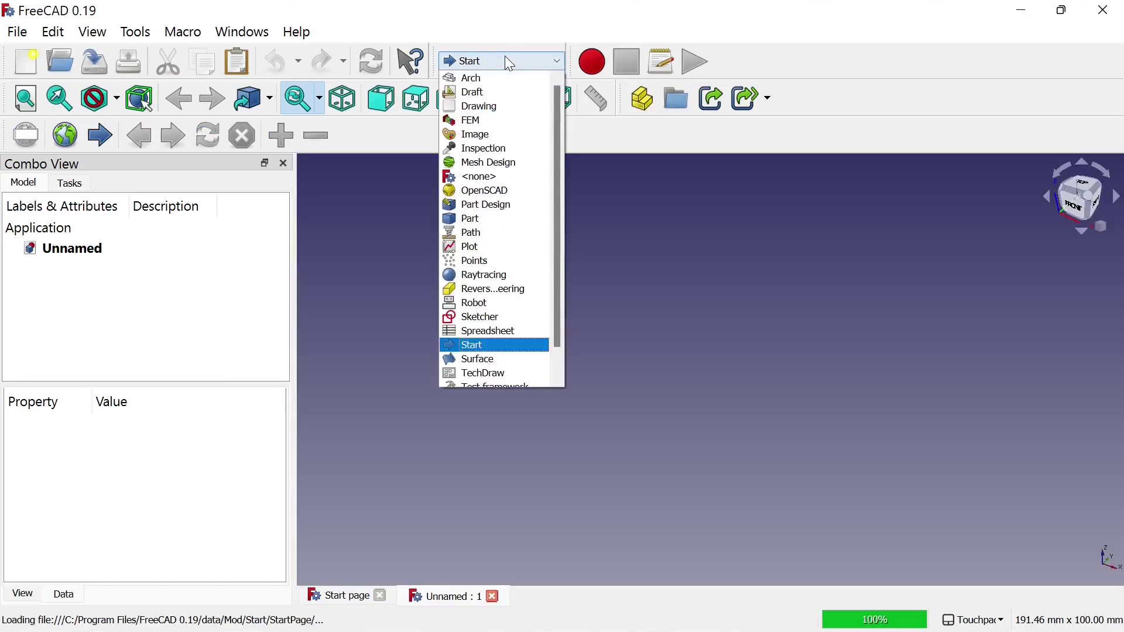
left_click(490, 92)
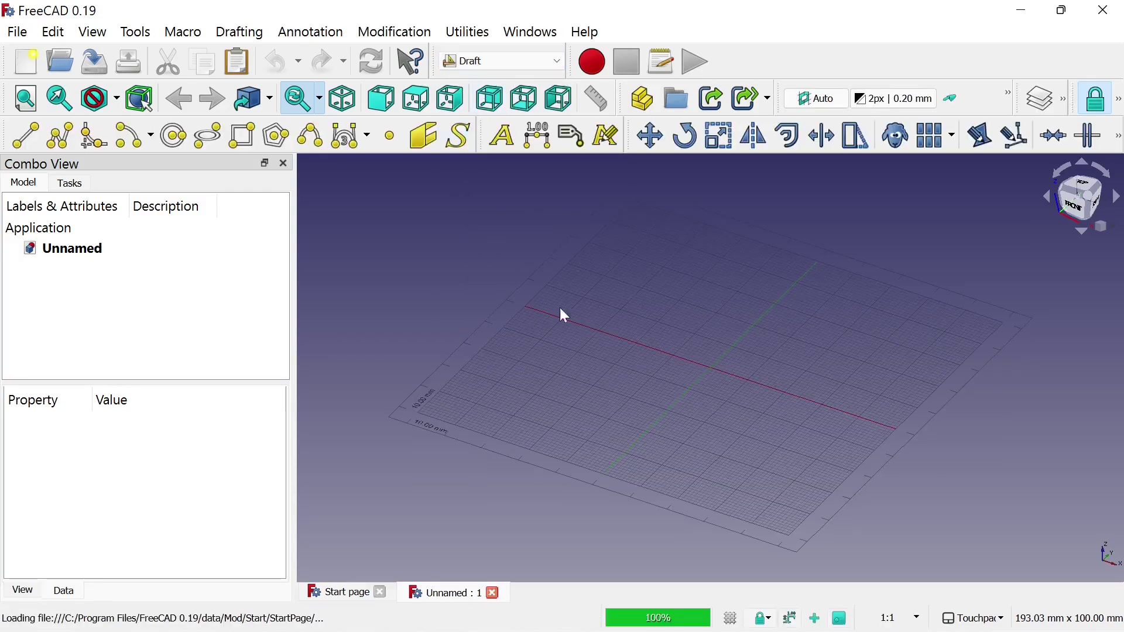
- Create a 'Default' ShapeString using ARIALNBI.TTF from C:\Windows\Fonts
left_click(461, 136)
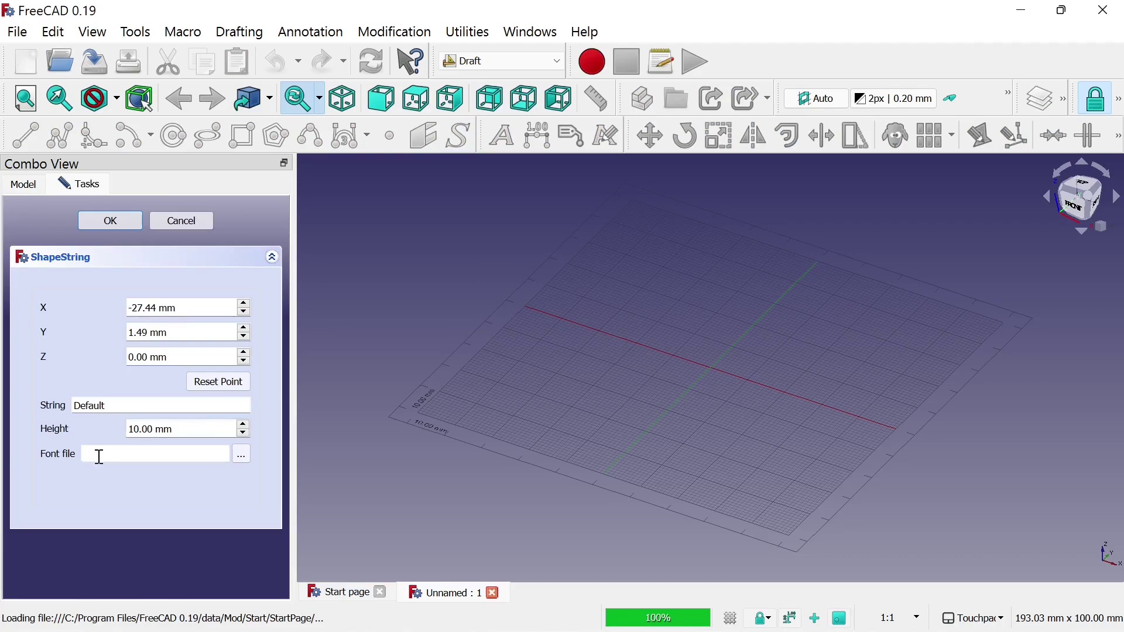
left_click(242, 456)
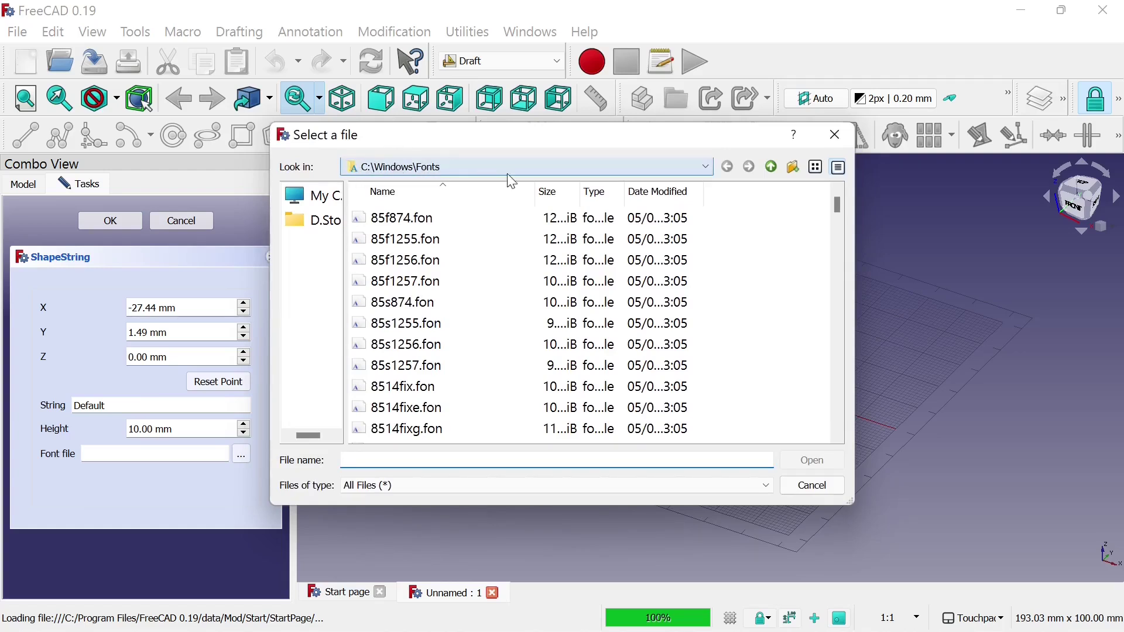
left_click(432, 367)
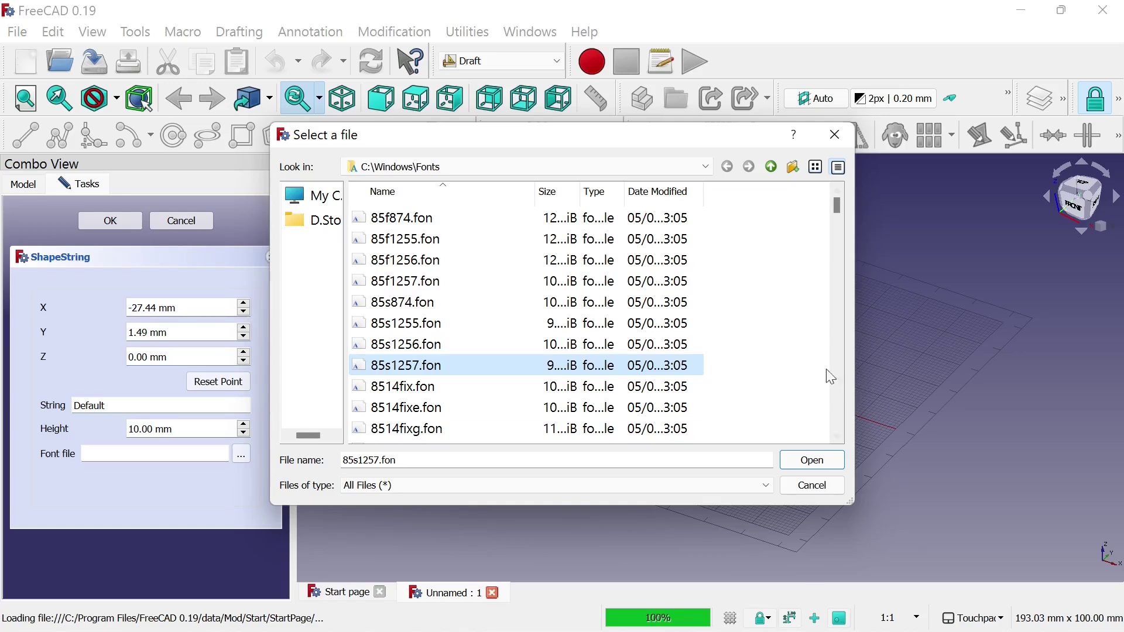
scroll(688, 386, "down", 3)
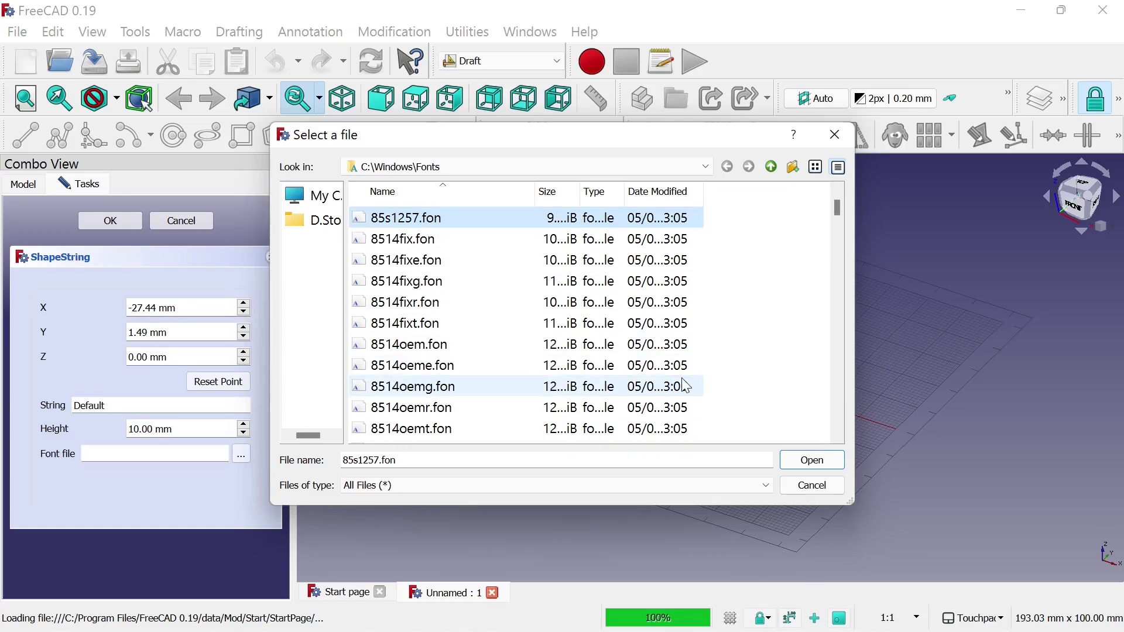
scroll(482, 400, "down", 15)
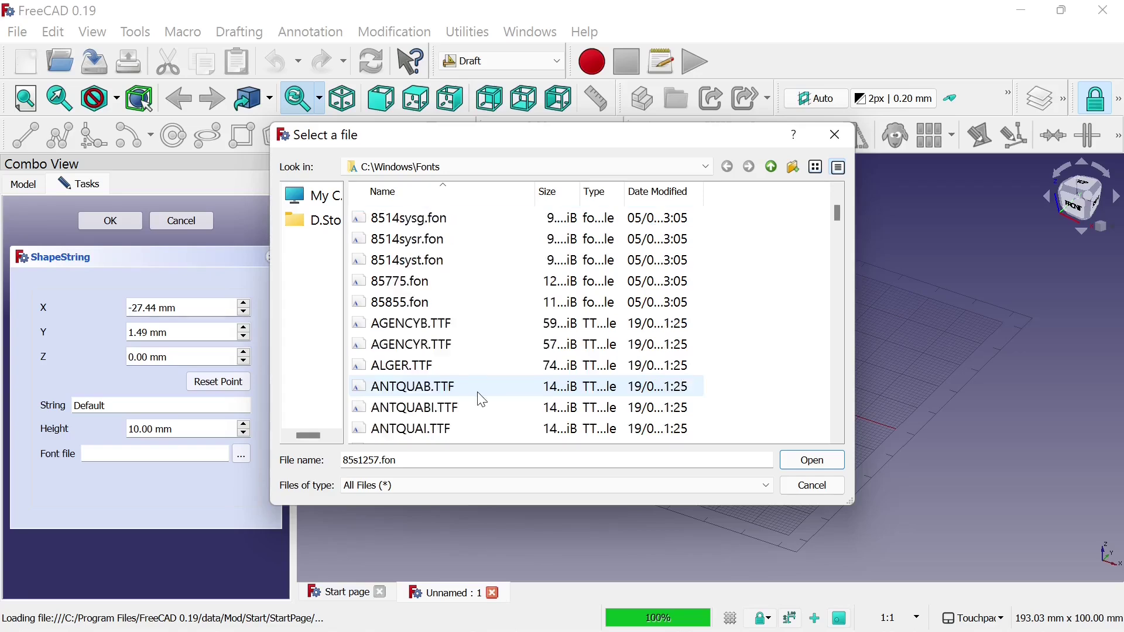
scroll(483, 400, "up", 1)
scroll(482, 400, "down", 3)
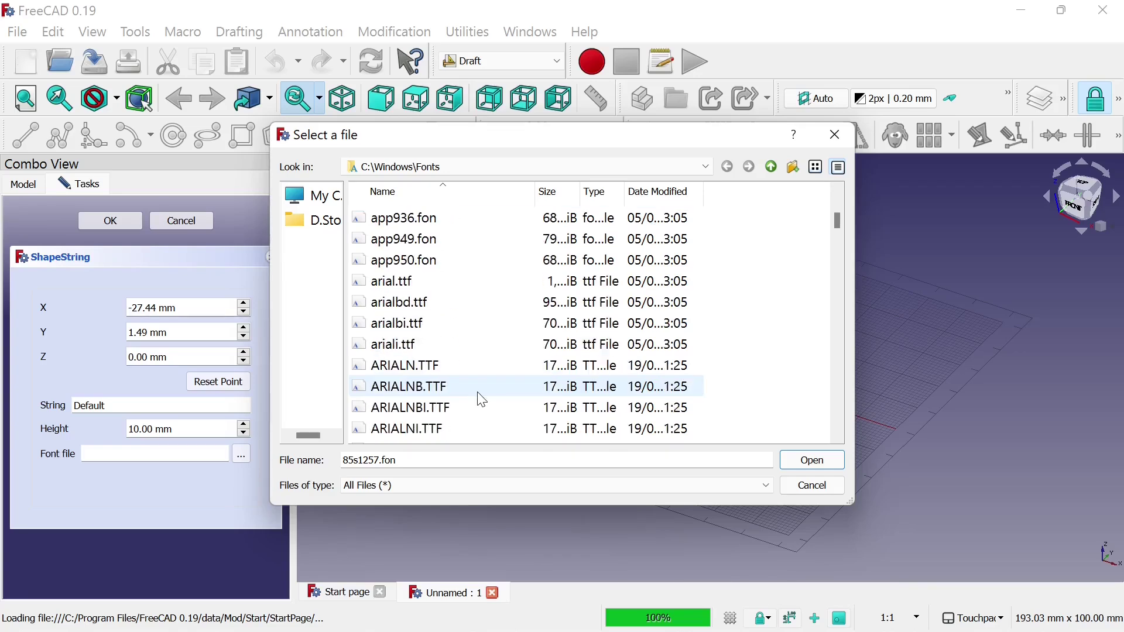
double_click(424, 393)
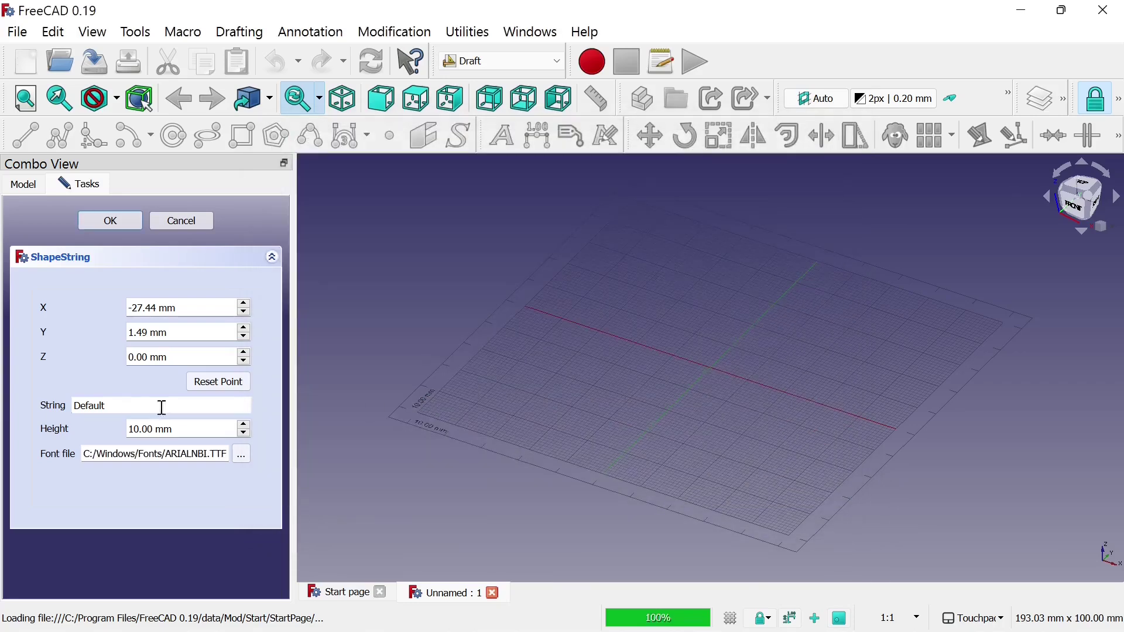
left_click(138, 223)
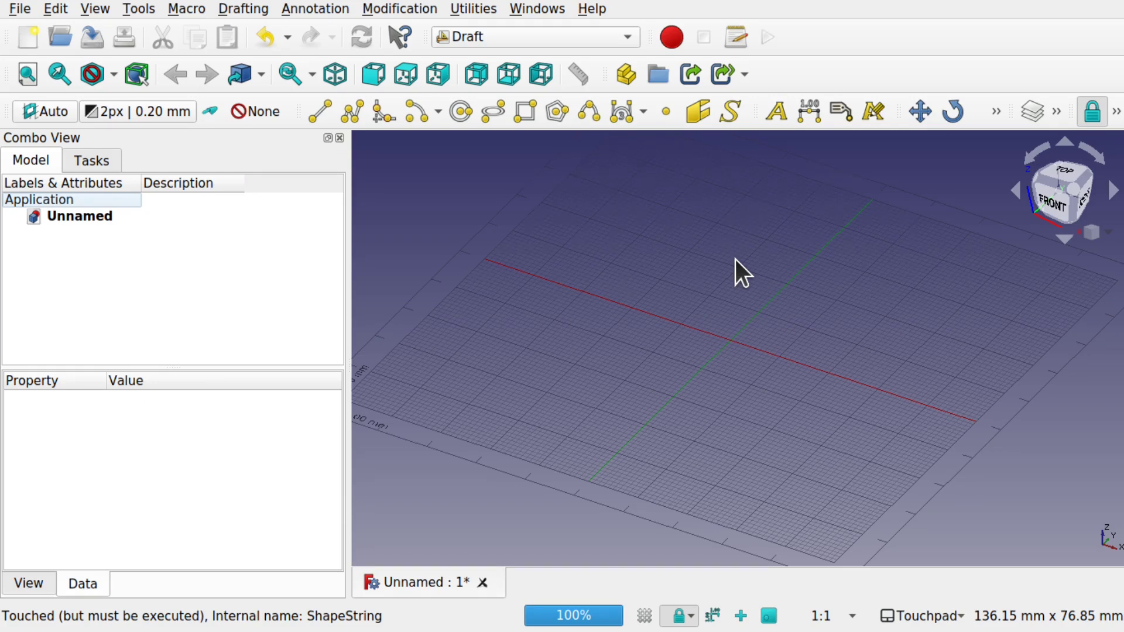
- Start a ShapeString and browse its font file picker to /usr/share/fonts/truetype
left_click(725, 111)
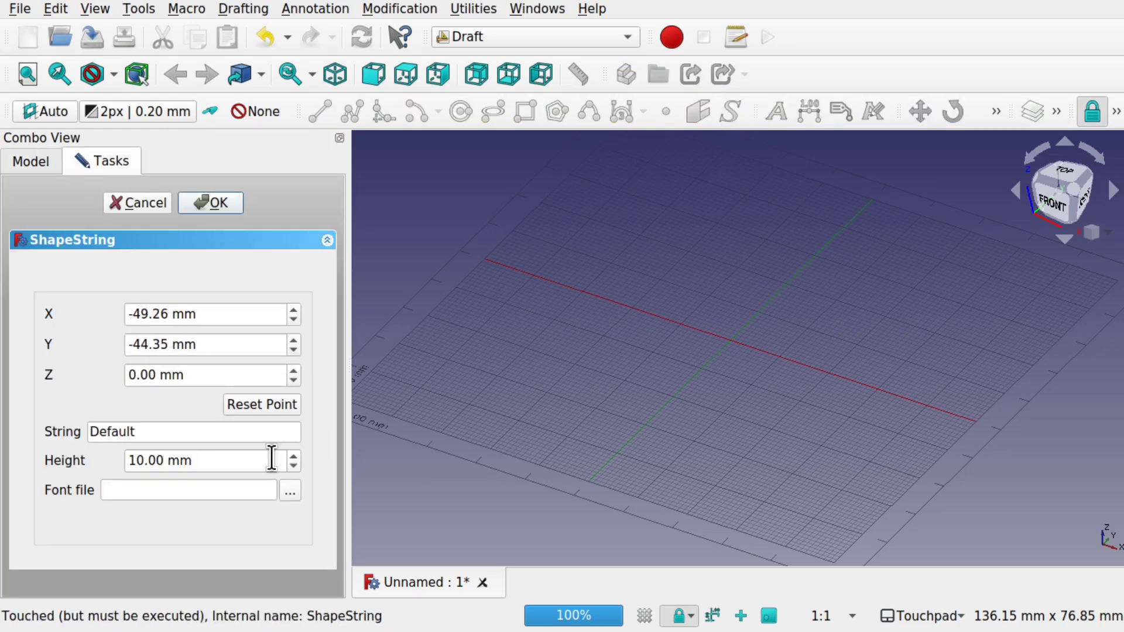
left_click(290, 492)
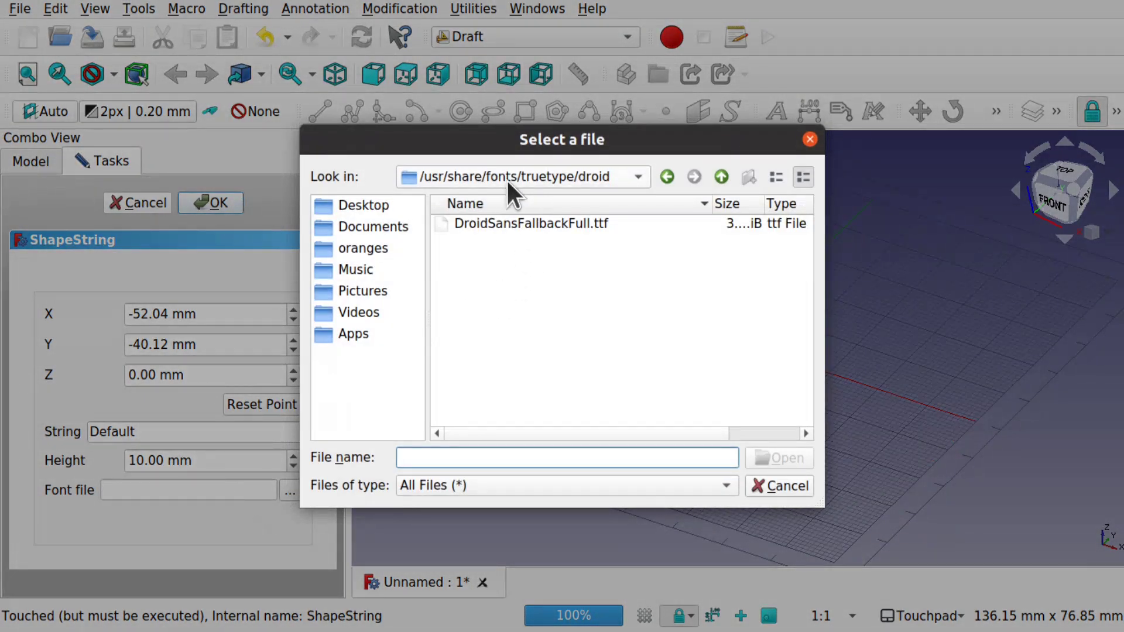
left_click(503, 178)
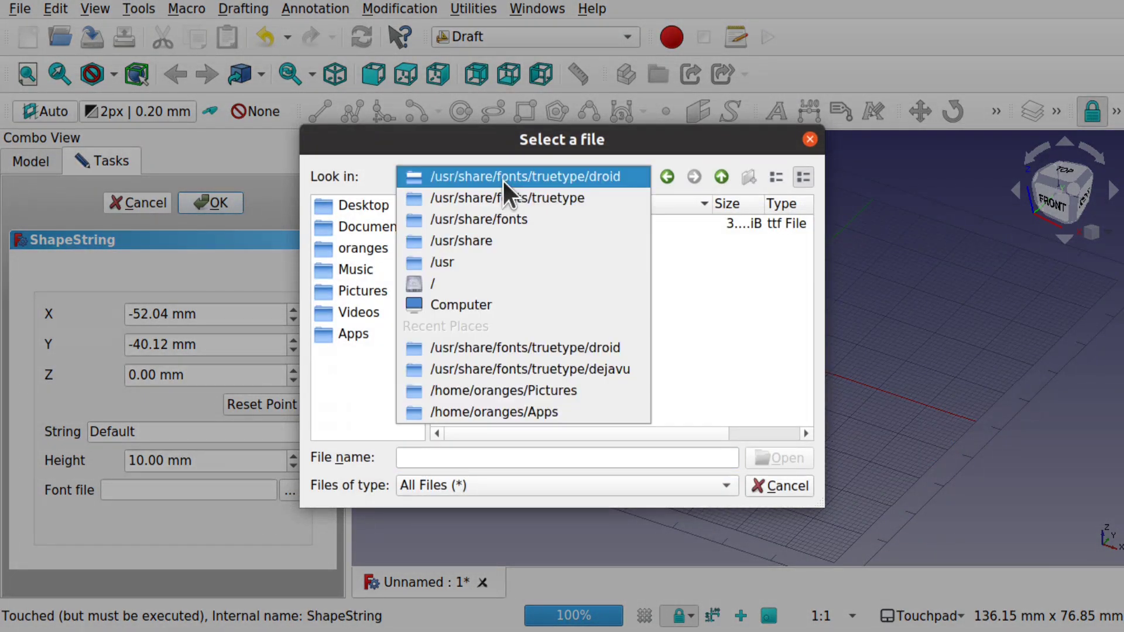
left_click(440, 284)
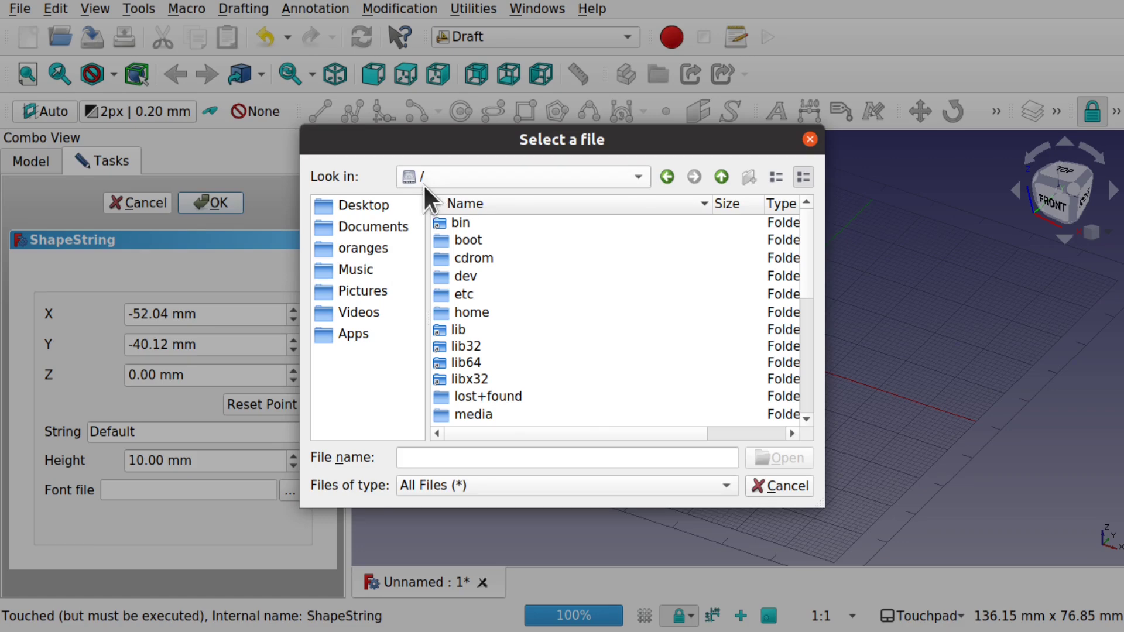
left_click_drag(805, 276, 824, 408)
double_click(473, 367)
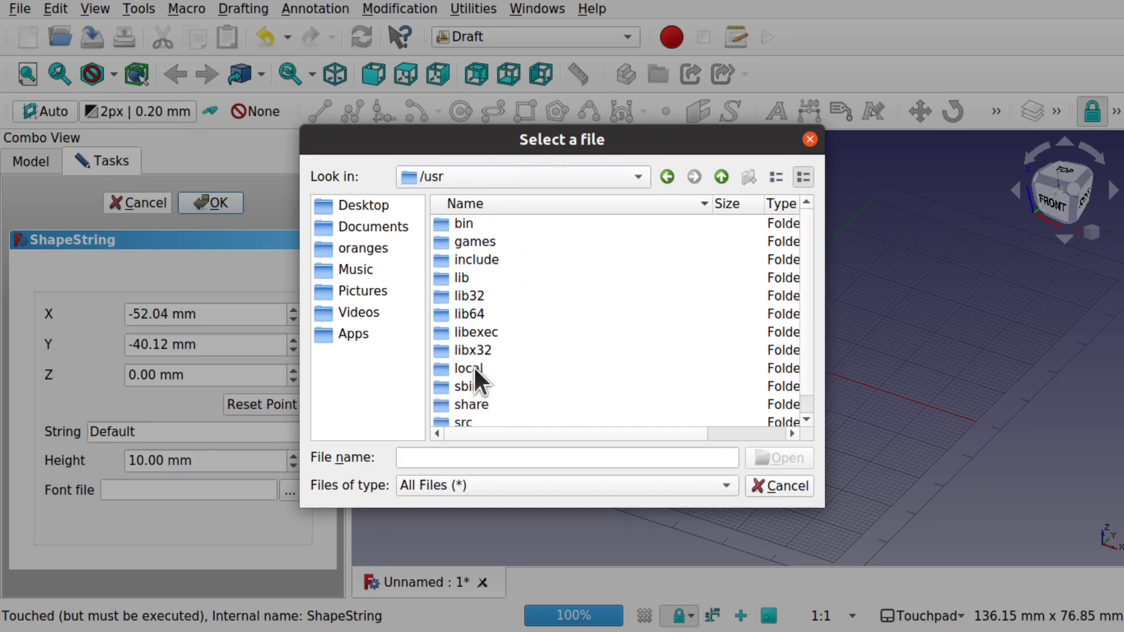
double_click(473, 404)
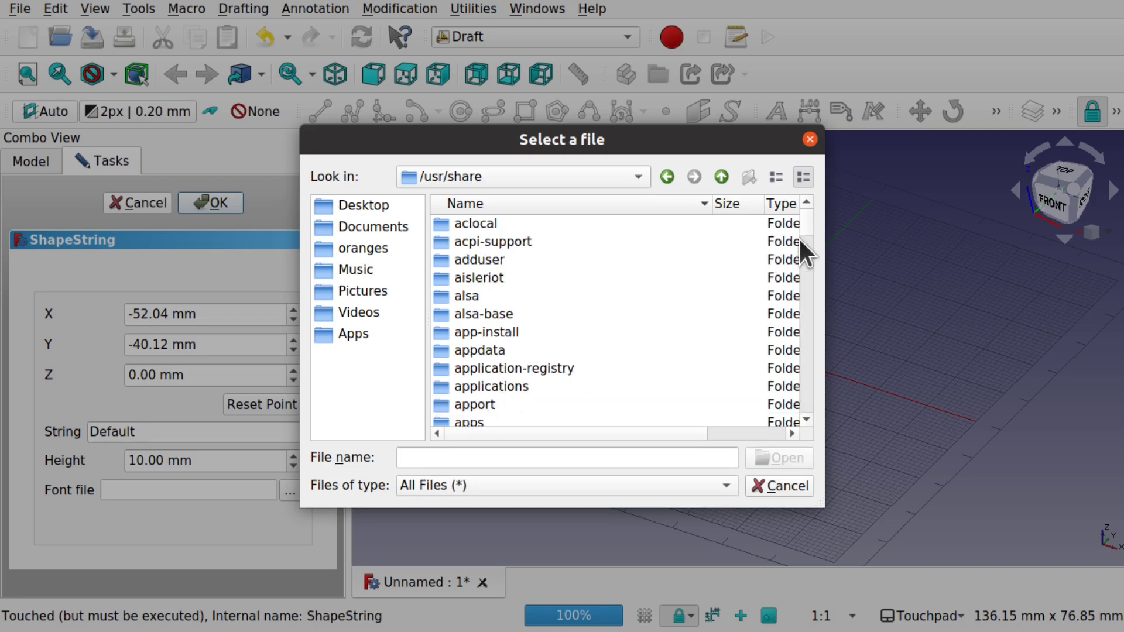
left_click_drag(809, 212, 809, 245)
double_click(469, 349)
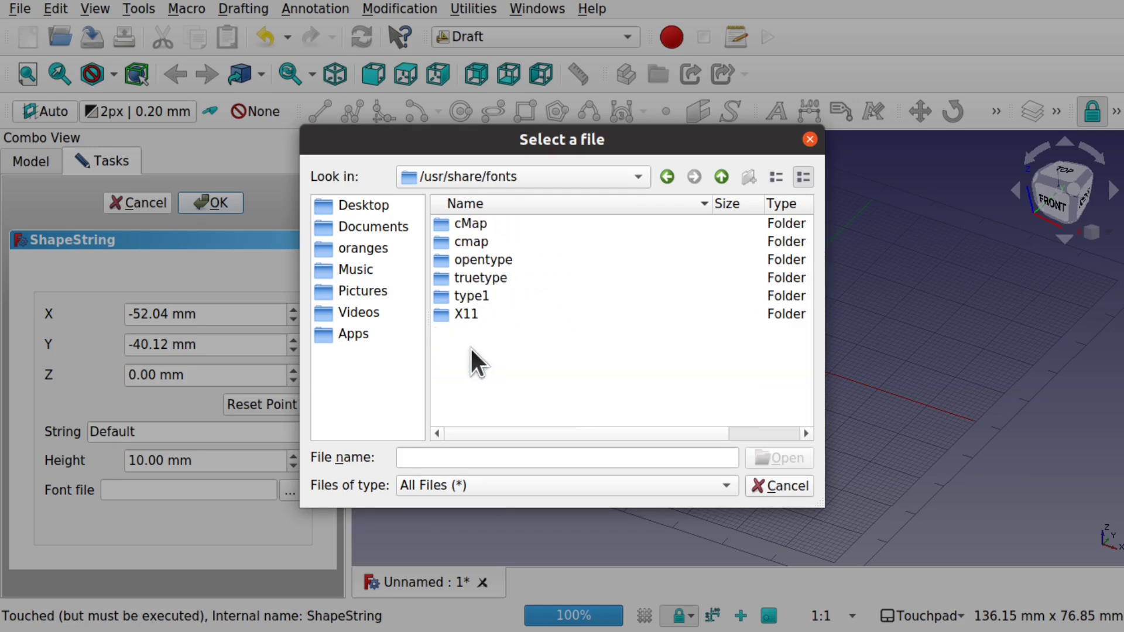
double_click(499, 277)
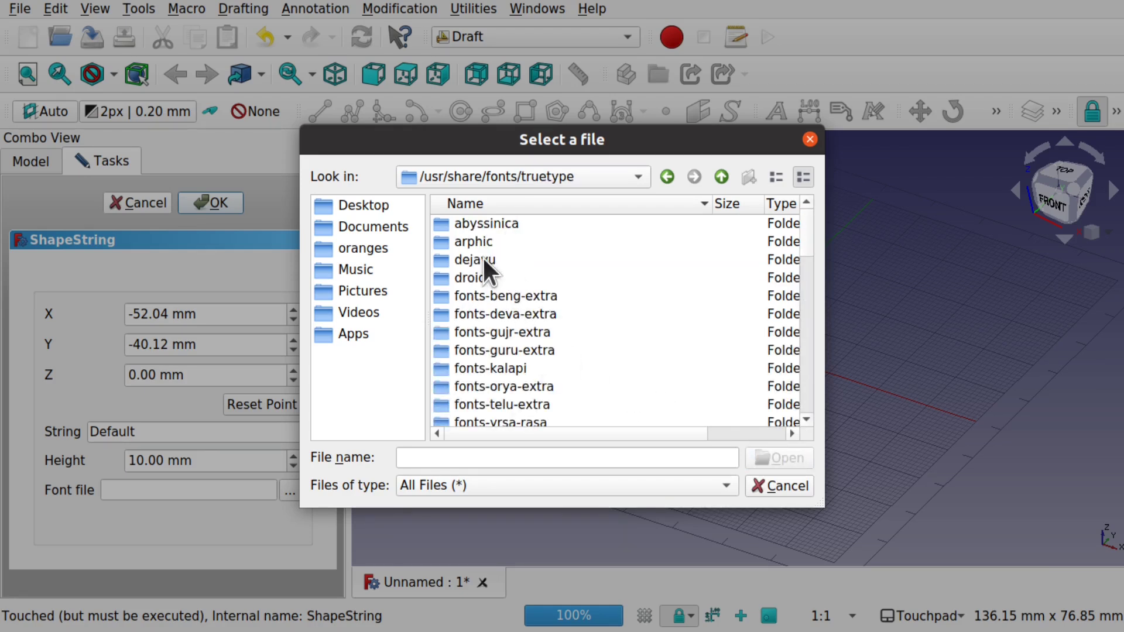
- Choose DejaVuSans-Bold.ttf from the dejavu folder and create the 'Default' ShapeString
double_click(475, 259)
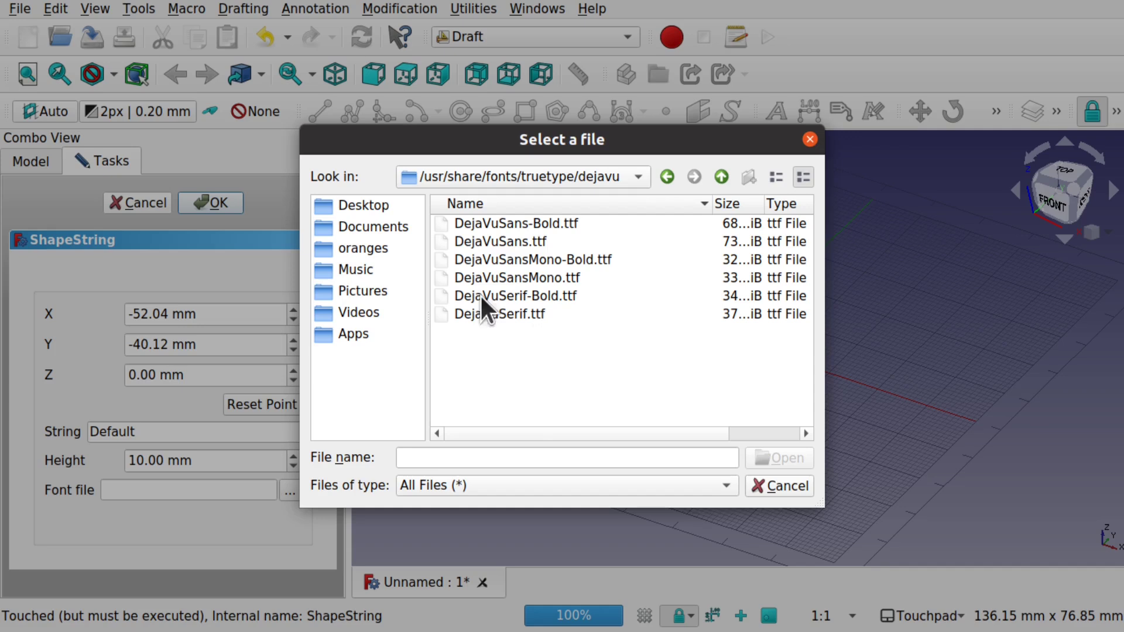
left_click(666, 175)
double_click(494, 354)
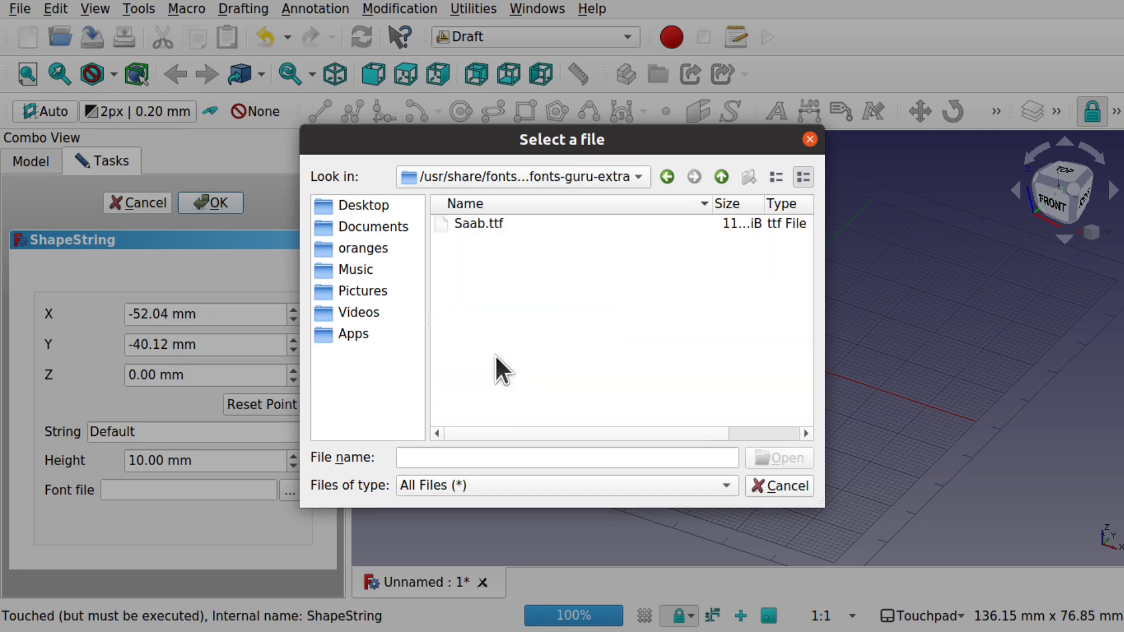
left_click(666, 176)
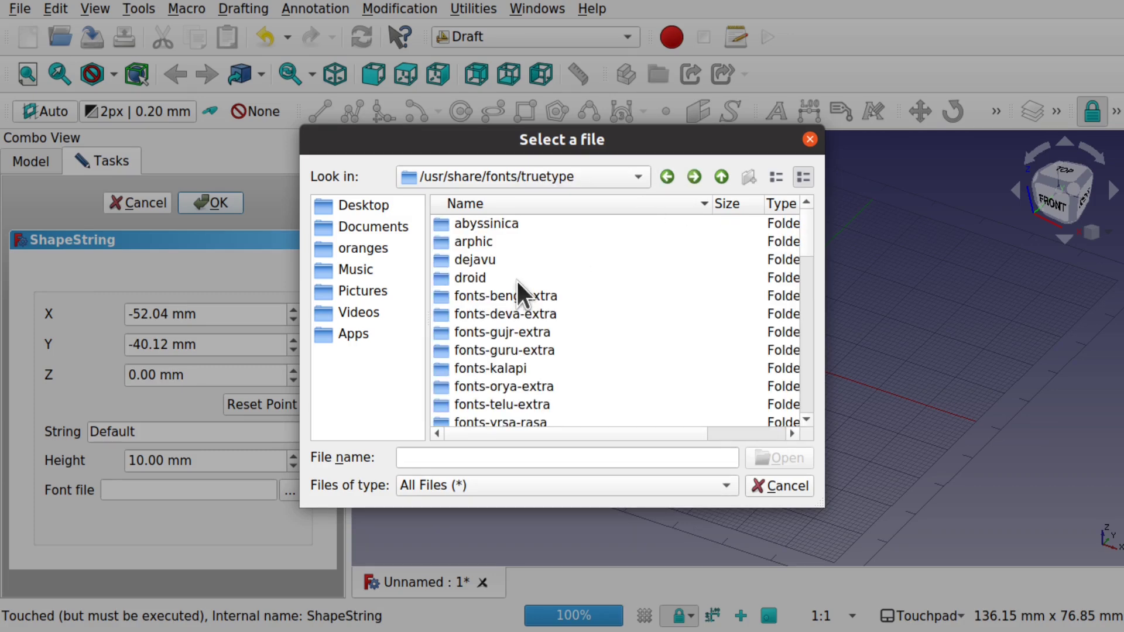
double_click(481, 258)
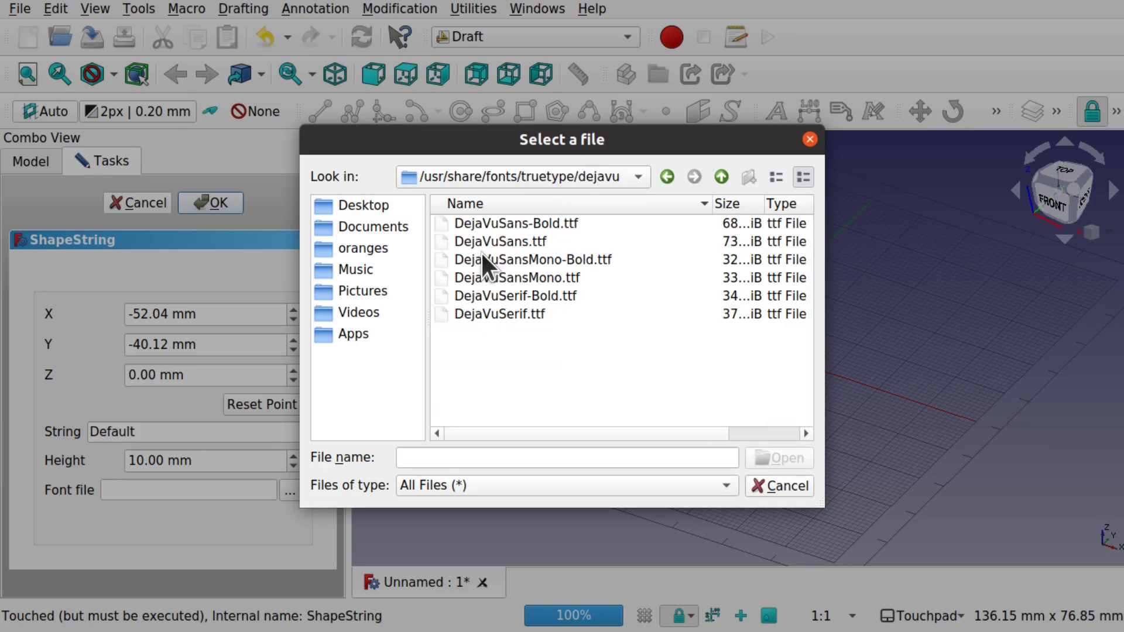
double_click(539, 223)
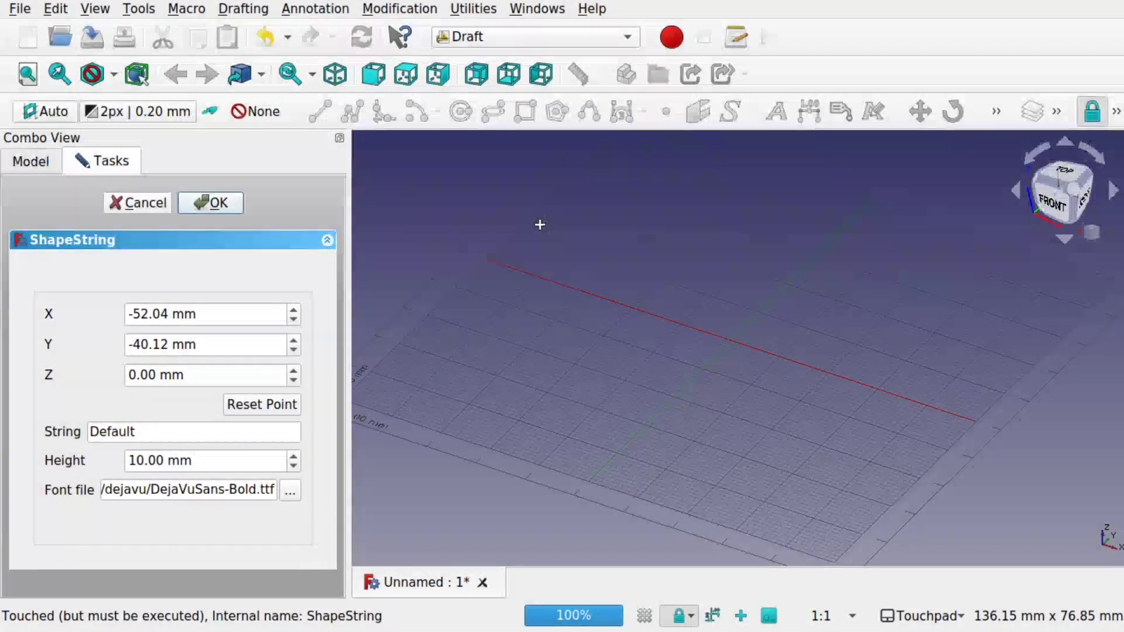
left_click(220, 205)
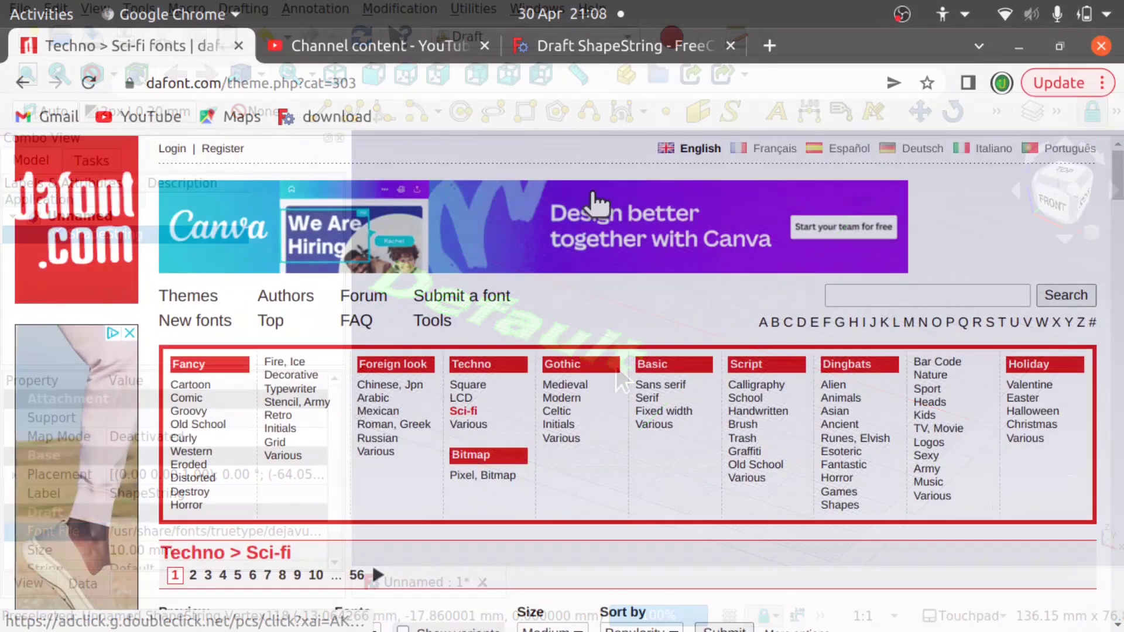
- Browse dafont.com's Techno > Sci-fi list and open the Ethnocentric font page
scroll(599, 192, "down", 6)
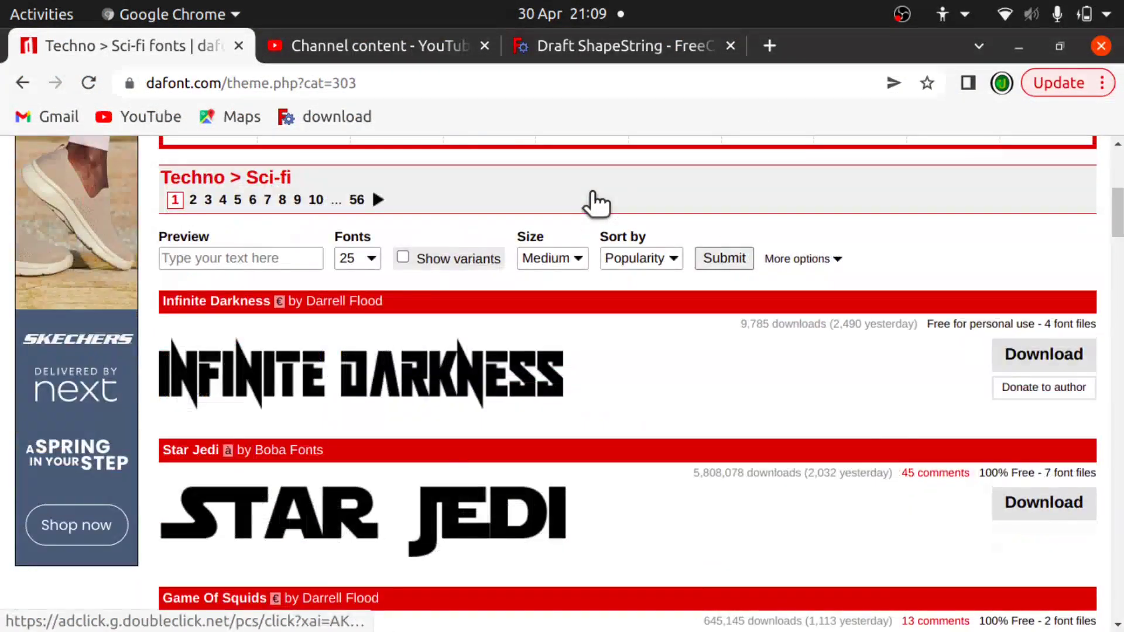
scroll(599, 191, "down", 7)
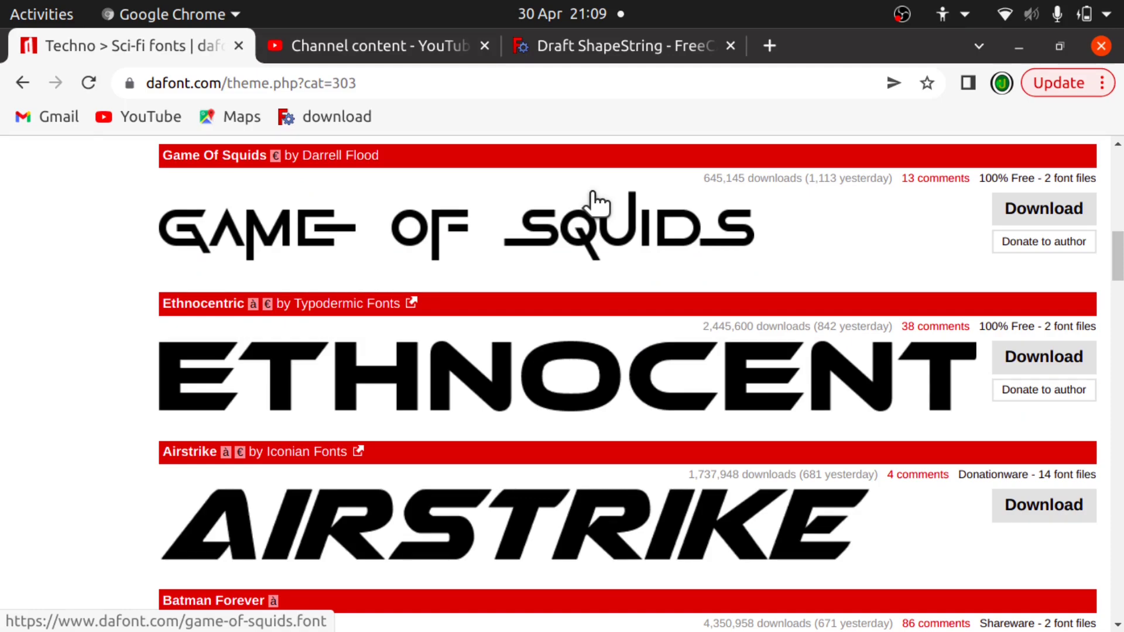
scroll(509, 391, "down", 9)
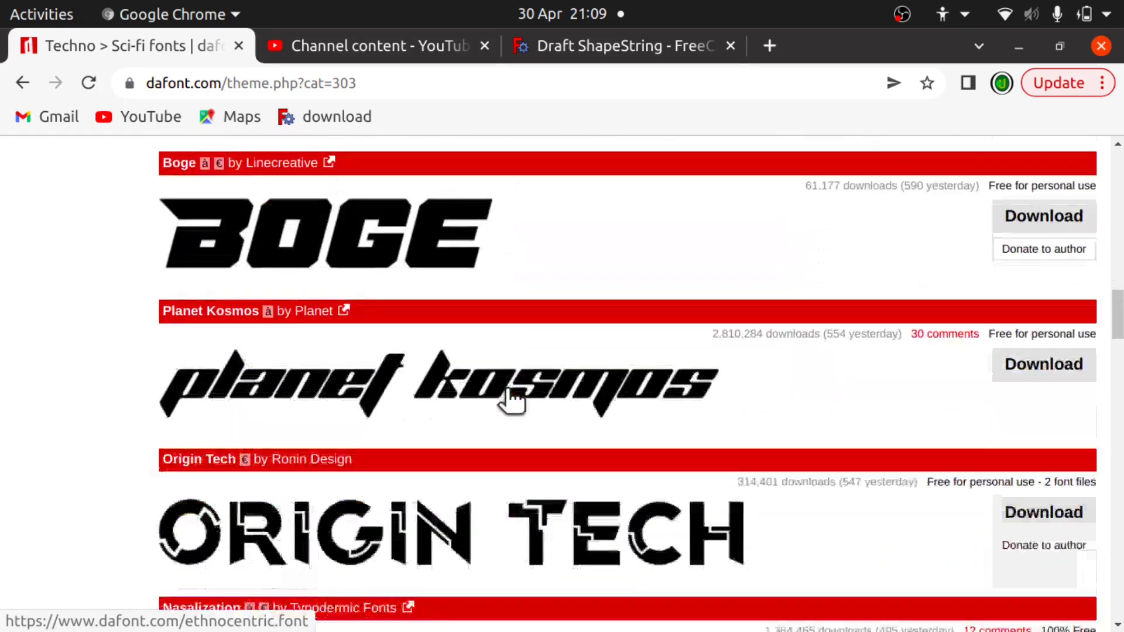
scroll(509, 391, "up", 15)
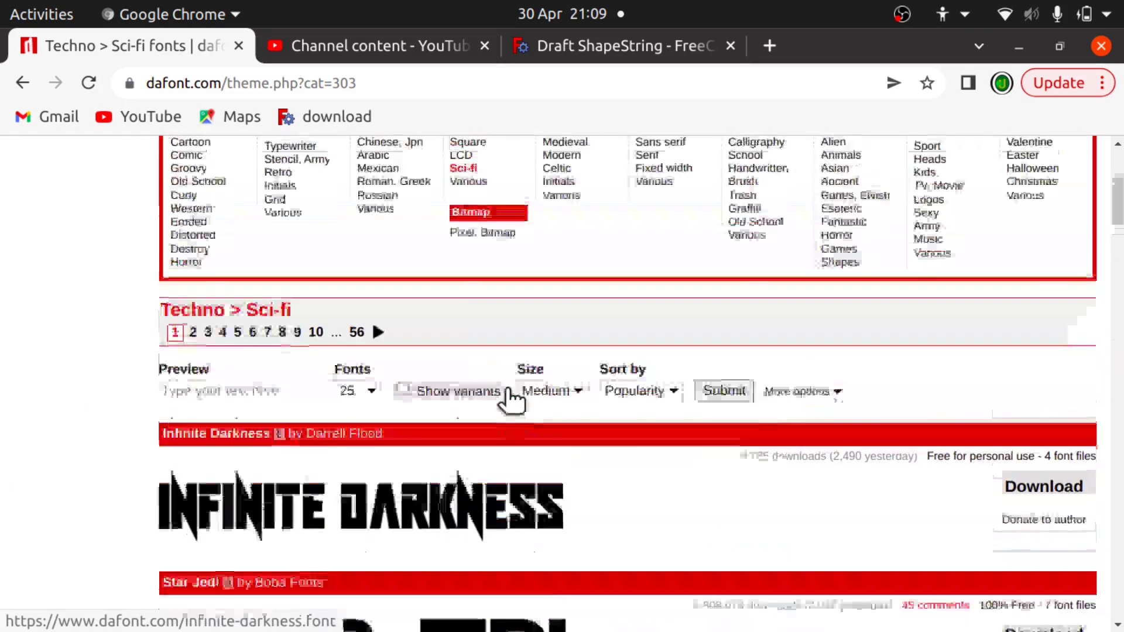
scroll(504, 398, "up", 2)
scroll(589, 437, "down", 8)
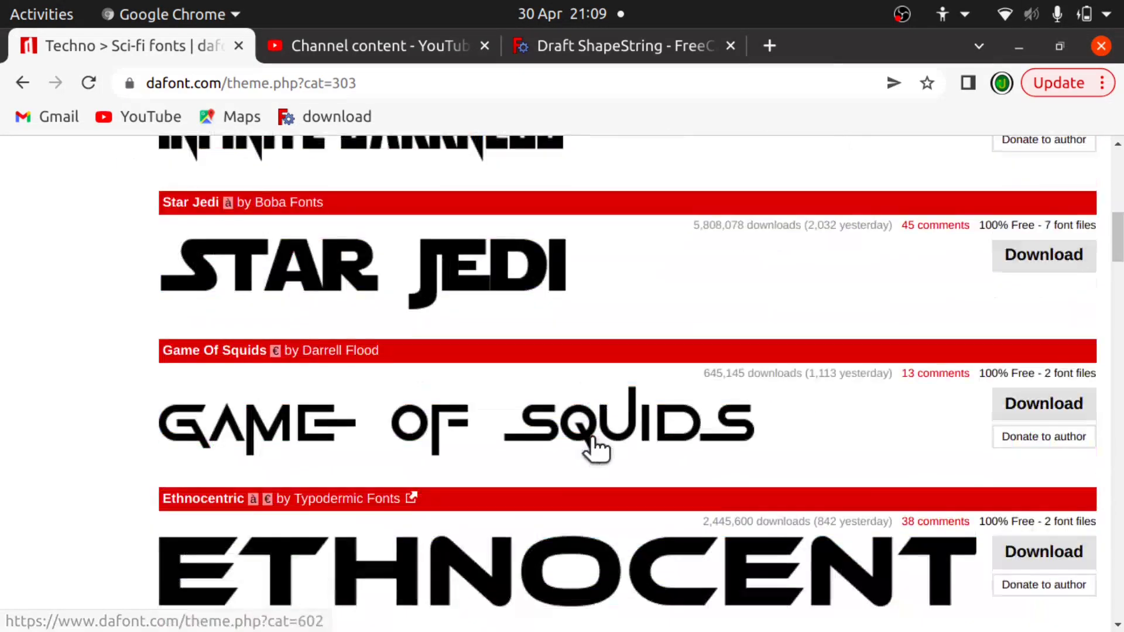
scroll(593, 439, "down", 3)
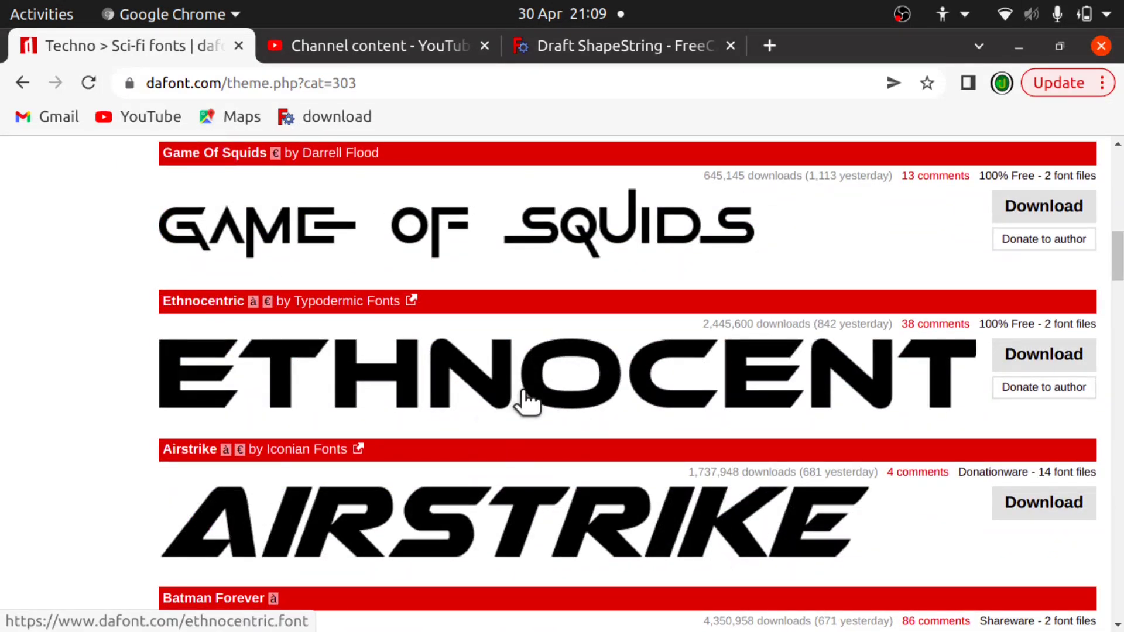
left_click(521, 391)
- Download Ethnocentric and open ethnocentric.zip
scroll(521, 388, "down", 5)
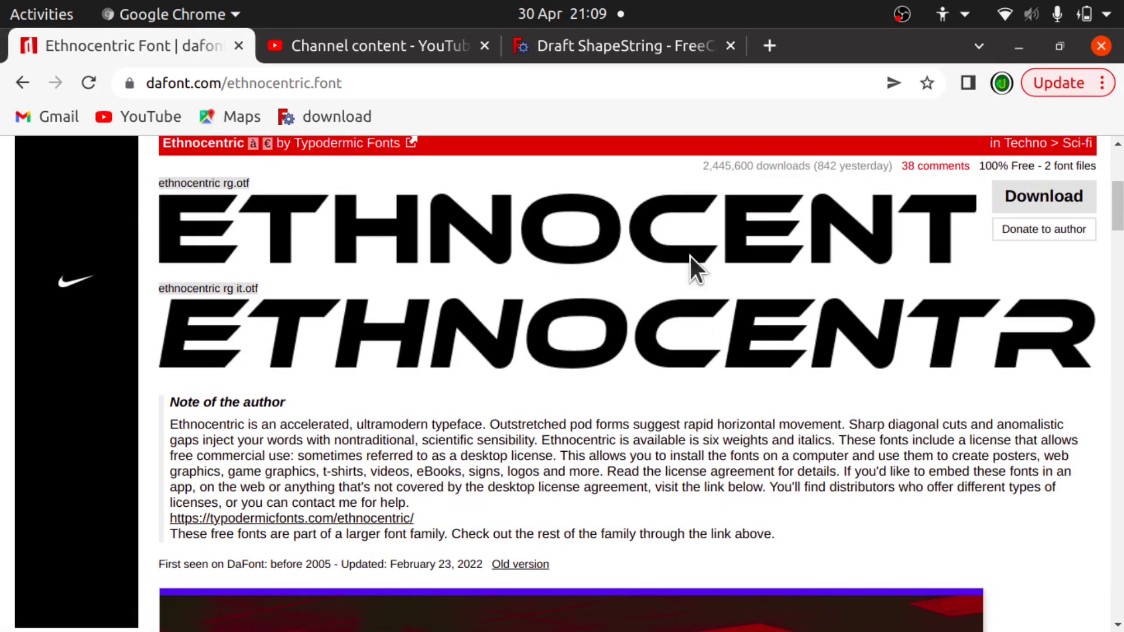
left_click(1053, 188)
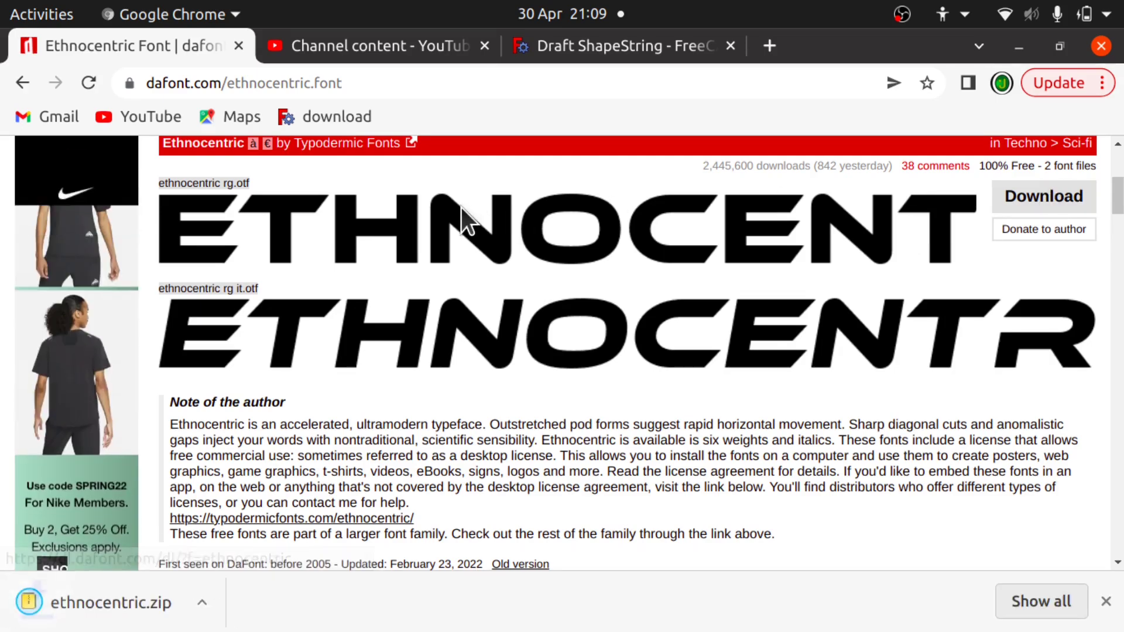
left_click(111, 602)
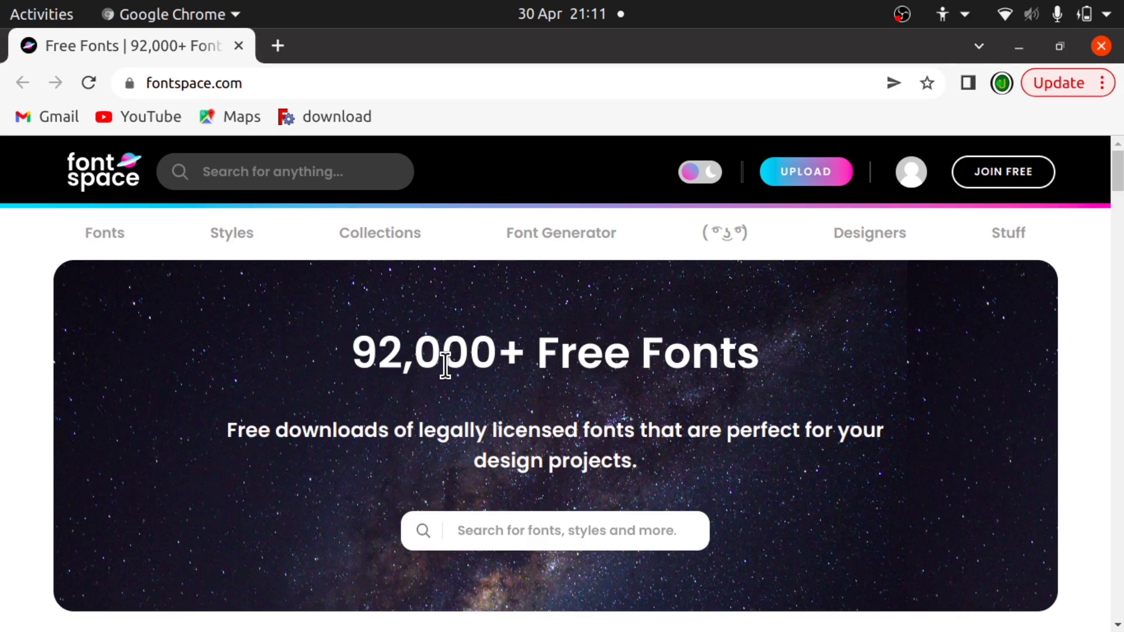
- Download Street Explorer from fontspace.com and open street-explorer-font.zip to view StreetExplorer-X3Y9Z.otf
scroll(444, 364, "down", 8)
scroll(445, 366, "down", 9)
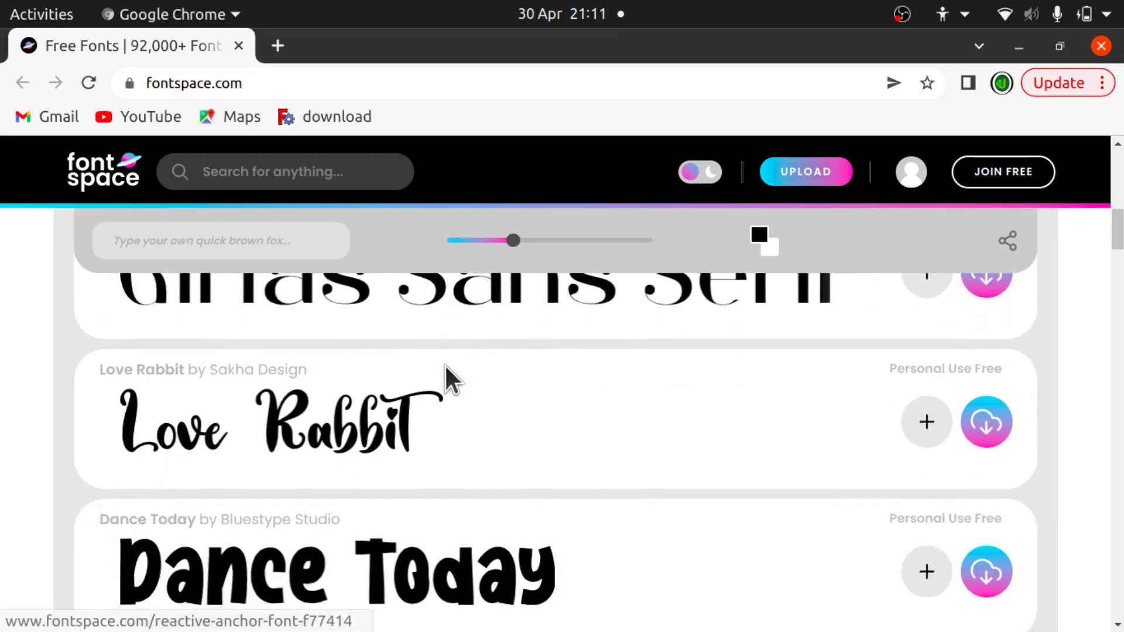
scroll(445, 366, "down", 4)
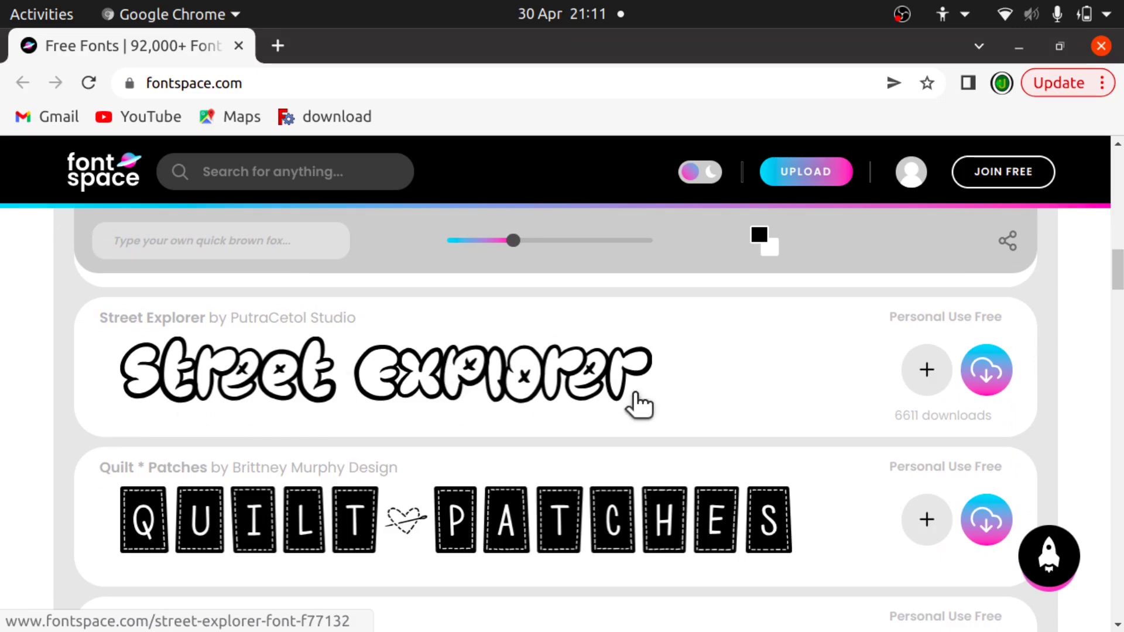
left_click(989, 375)
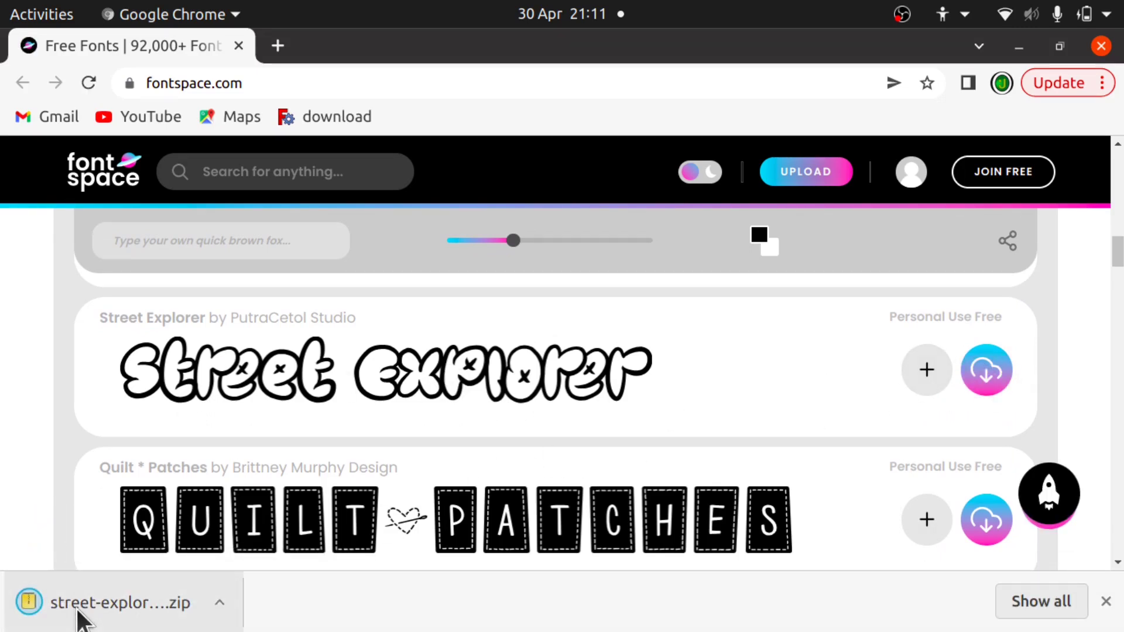
left_click(117, 602)
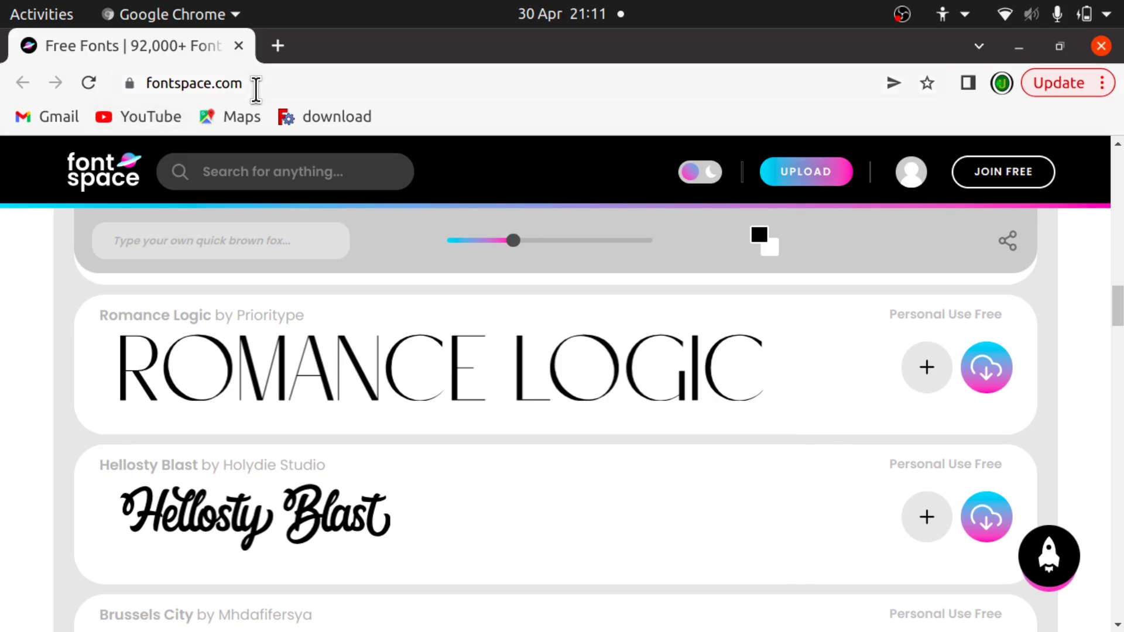
- Search Google for 'free true font' from the Chrome address bar and skim the results
left_click(256, 89)
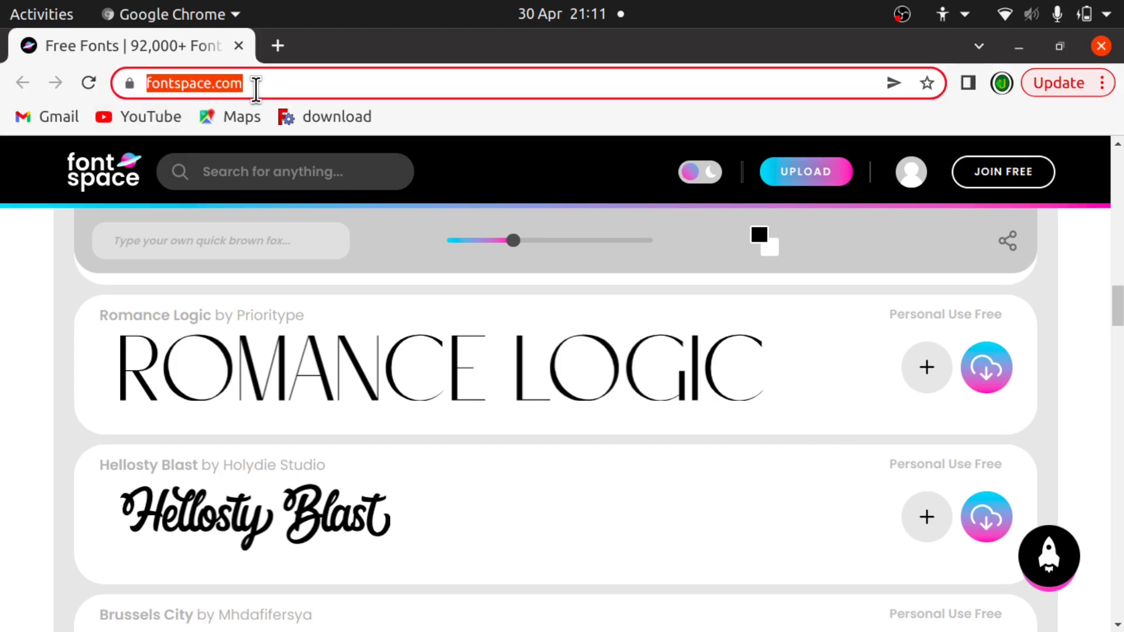
key("BackSpace")
type("fr")
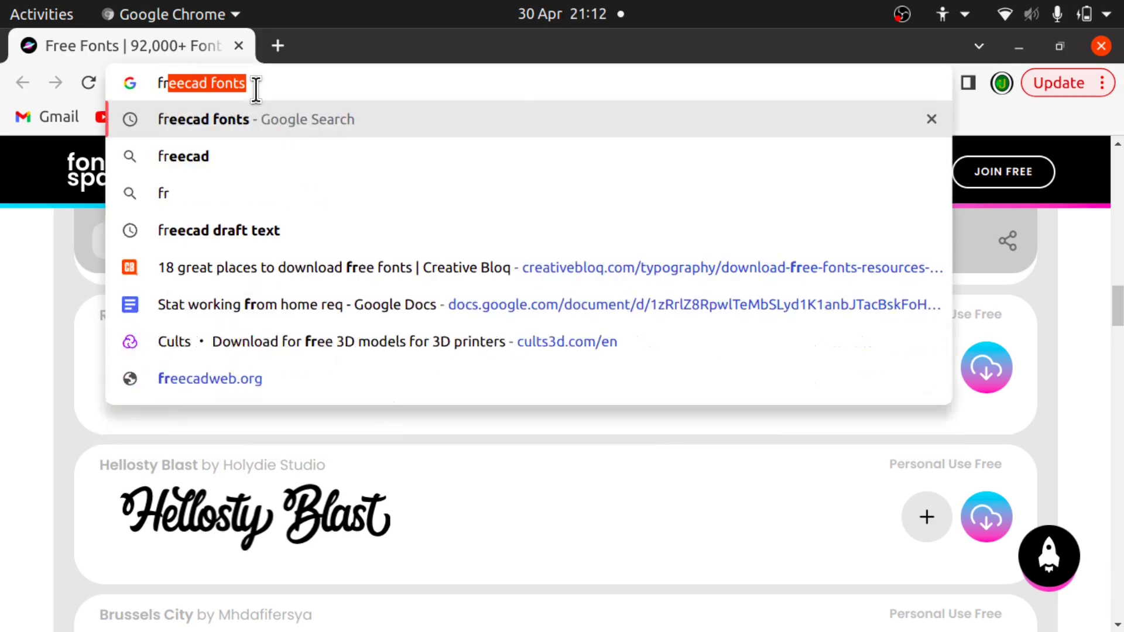
type("ee true font")
key("Return")
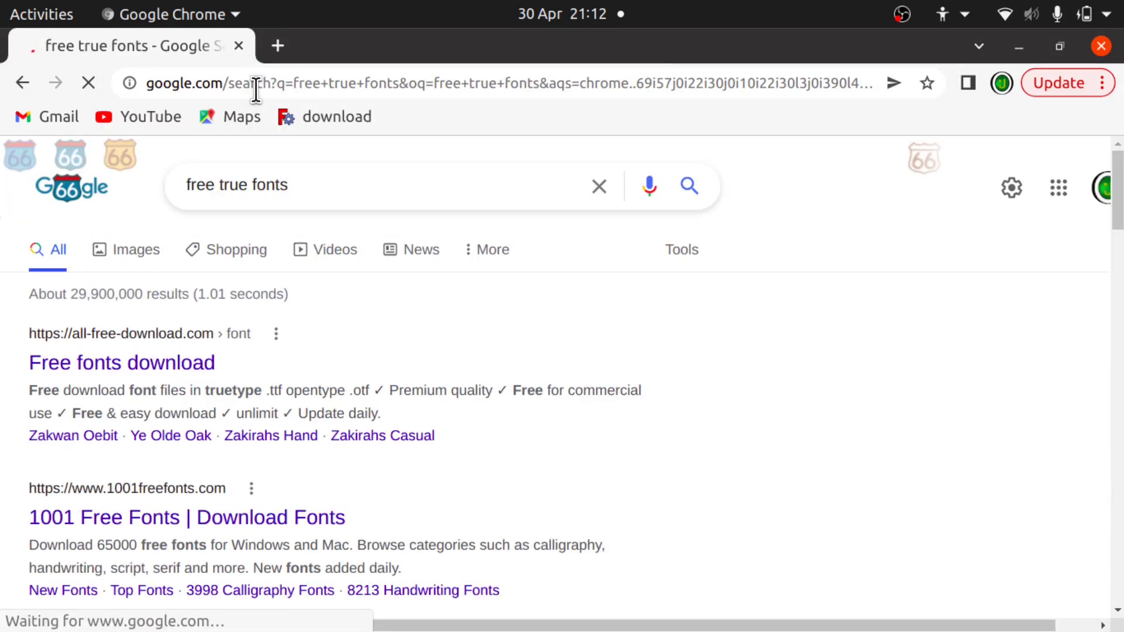
scroll(395, 417, "down", 5)
scroll(395, 417, "down", 3)
scroll(395, 417, "up", 5)
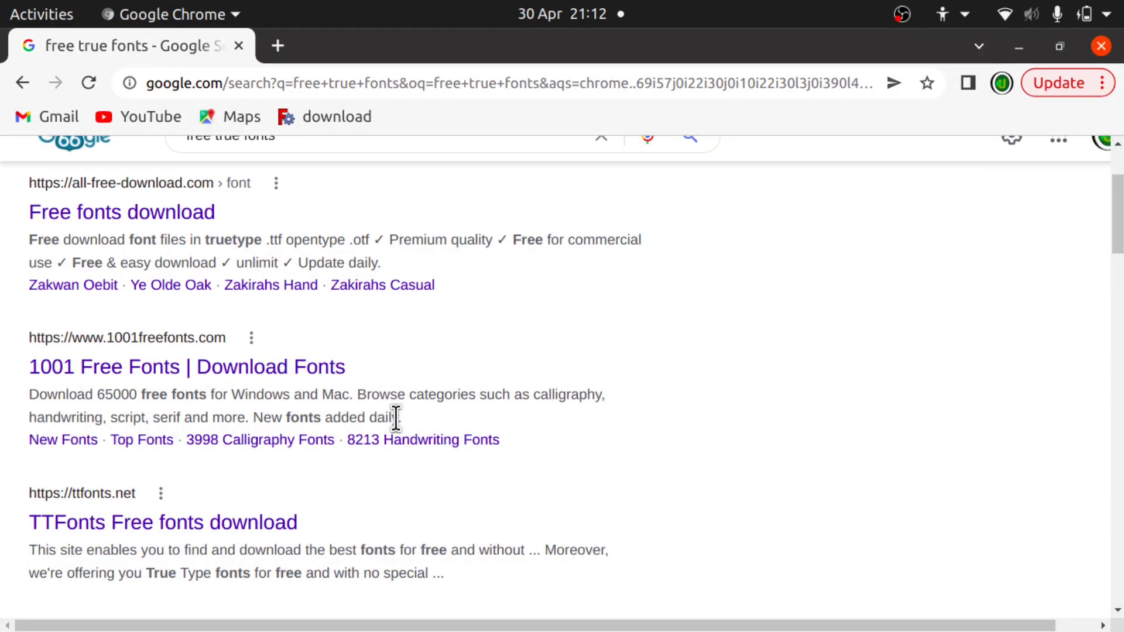